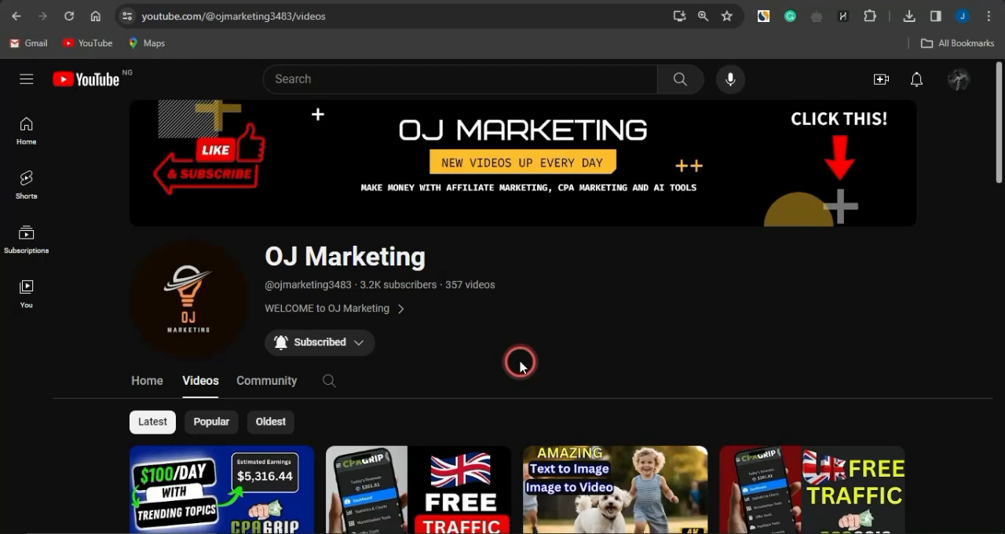
- Look over the OJ Marketing channel's latest videos and check the notification options for its subscription
{"action": "scroll", "coordinate": [518, 353], "scroll_direction": "down", "scroll_amount": 1}
{"action": "scroll", "coordinate": [514, 344], "scroll_direction": "down", "scroll_amount": 1}
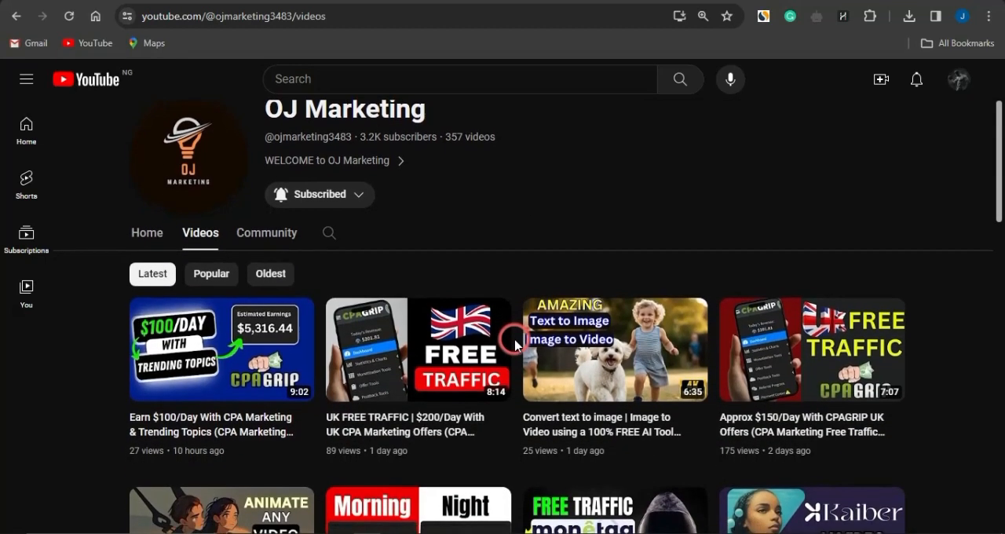
{"action": "scroll", "coordinate": [515, 345], "scroll_direction": "down", "scroll_amount": 1}
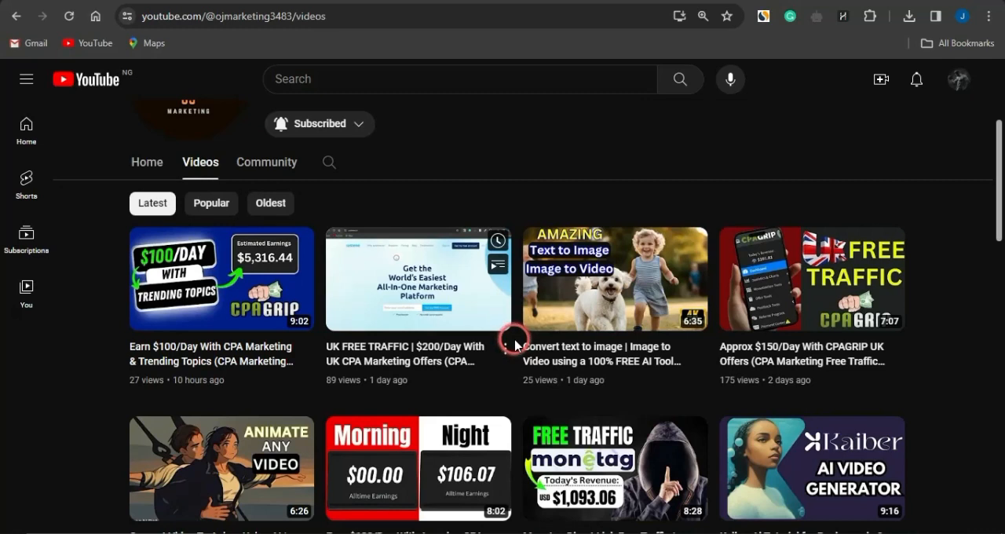
{"action": "scroll", "coordinate": [514, 343], "scroll_direction": "down", "scroll_amount": 3}
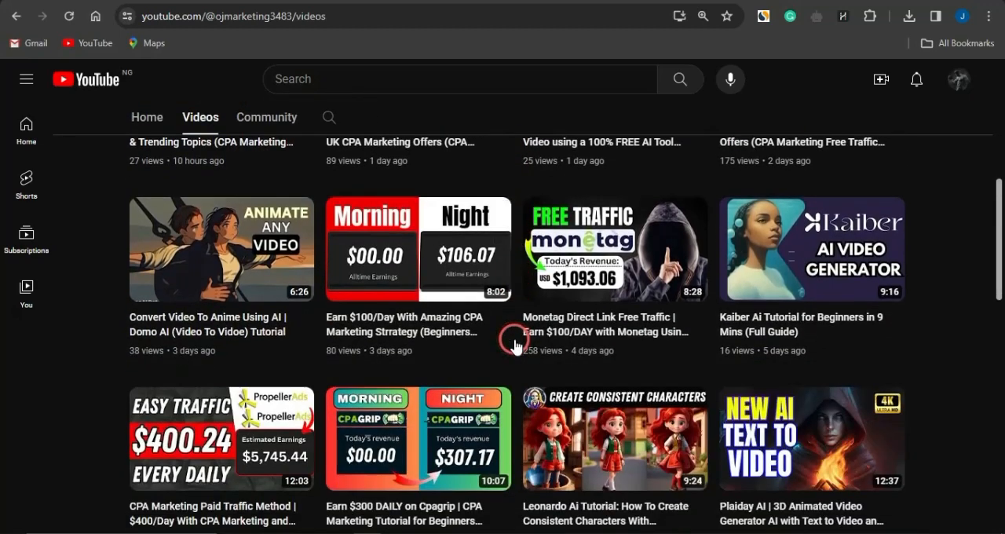
{"action": "scroll", "coordinate": [514, 343], "scroll_direction": "up", "scroll_amount": 6}
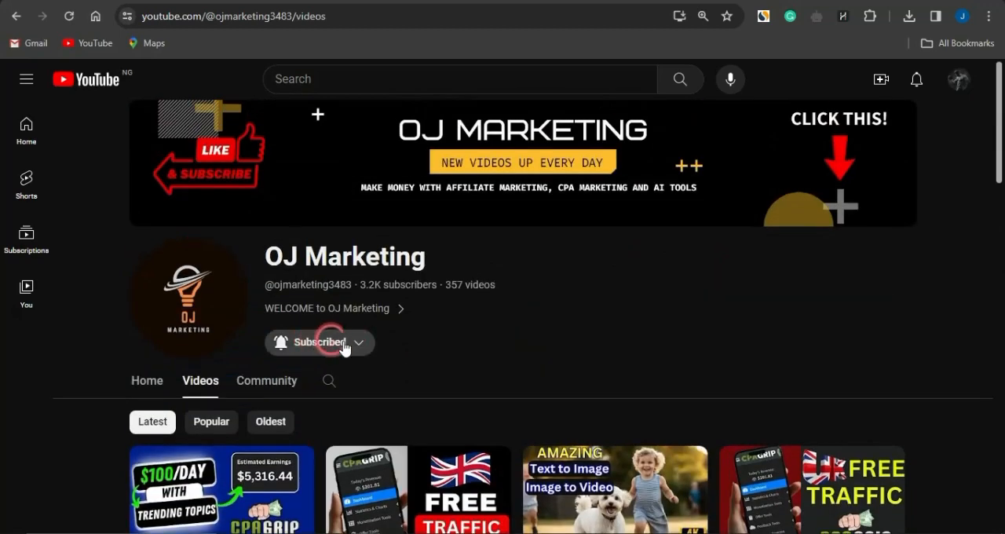
{"action": "left_click", "coordinate": [343, 347]}
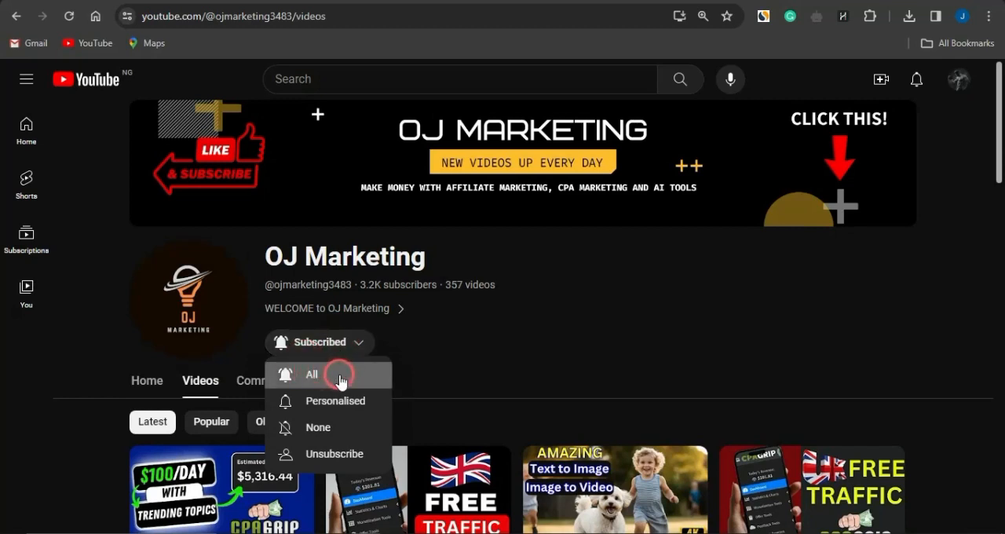
{"action": "left_click", "coordinate": [544, 339]}
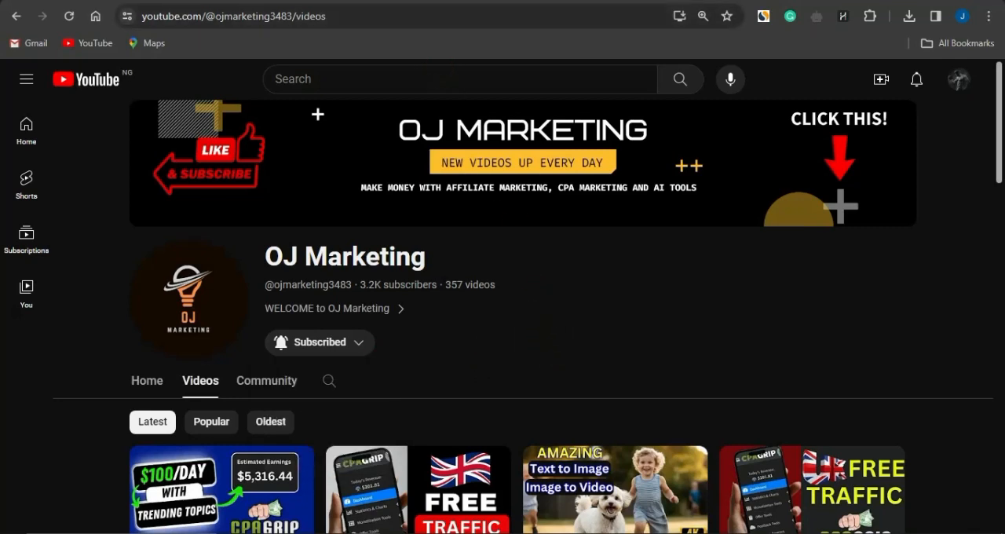
- Switch to CPAGrip's My Offers page and view the choices in the country filter
{"action": "left_click", "coordinate": [361, 1]}
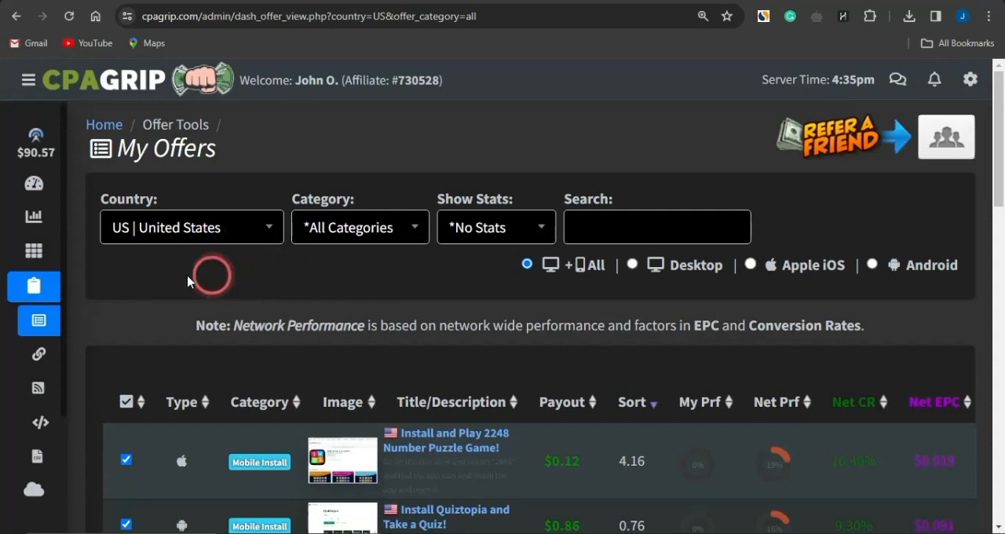
{"action": "mouse_move", "coordinate": [27, 264]}
{"action": "left_click", "coordinate": [114, 294]}
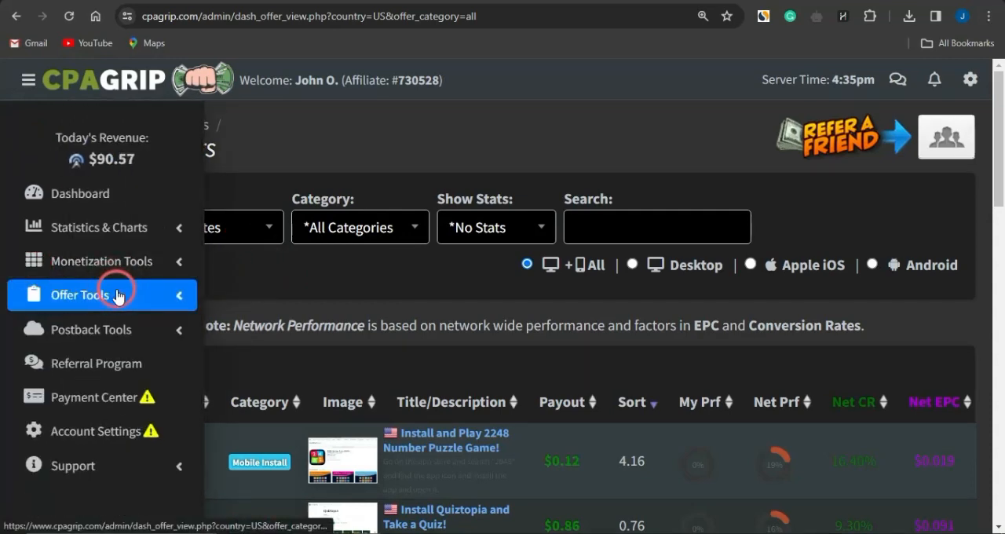
{"action": "left_click", "coordinate": [117, 294]}
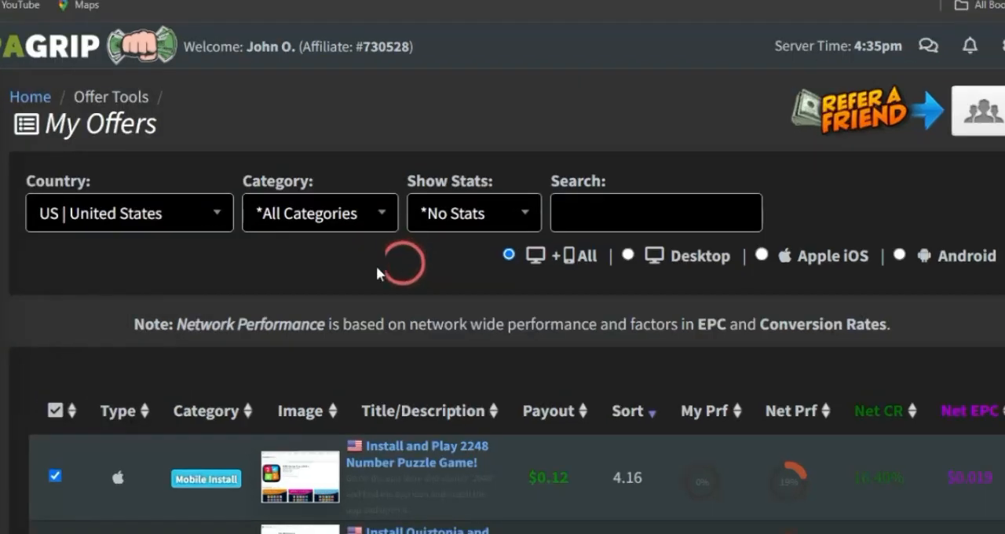
{"action": "left_click", "coordinate": [217, 221]}
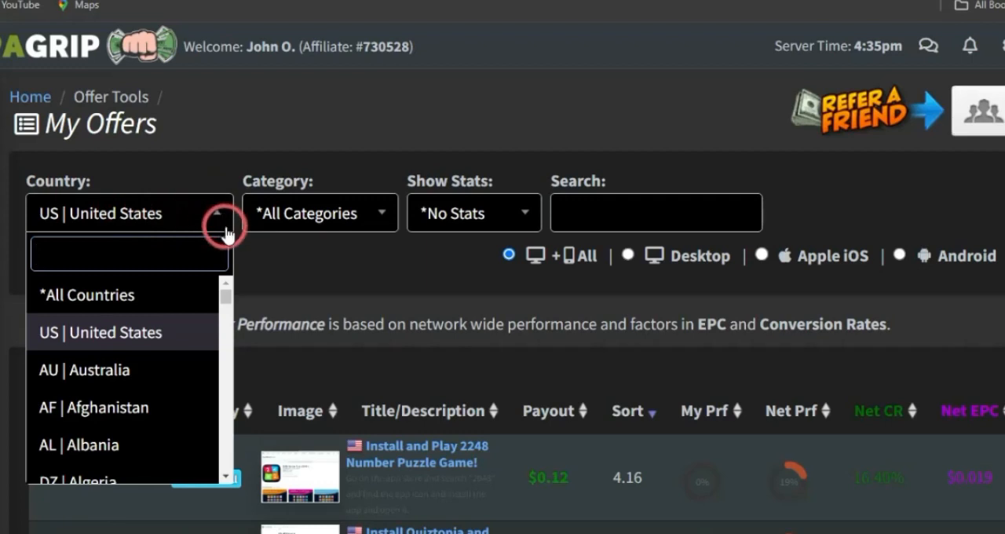
{"action": "left_click", "coordinate": [327, 255]}
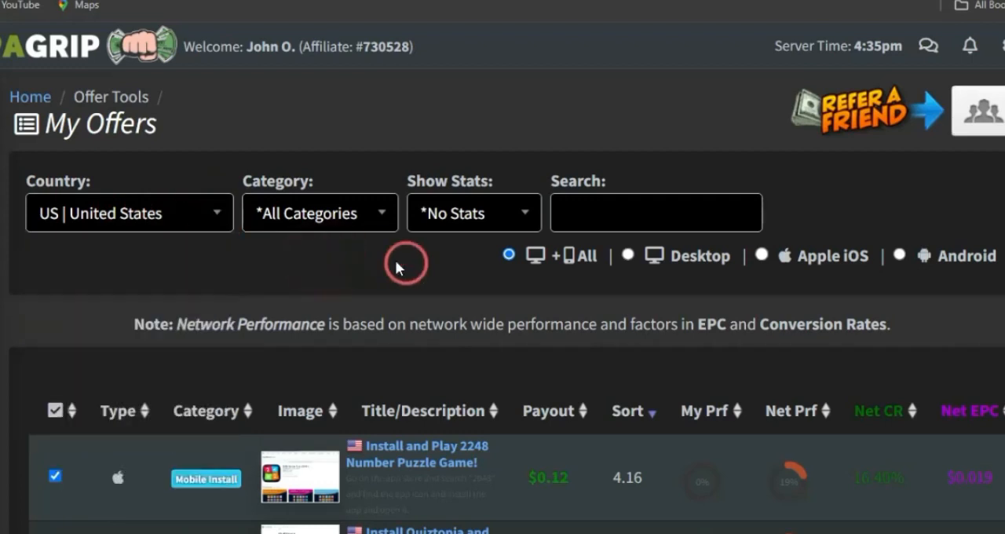
- Sort the United States offers by highest payout and open the details of "Spend $100 Towards Wingstop!"
{"action": "scroll", "coordinate": [315, 276], "scroll_direction": "down", "scroll_amount": 3}
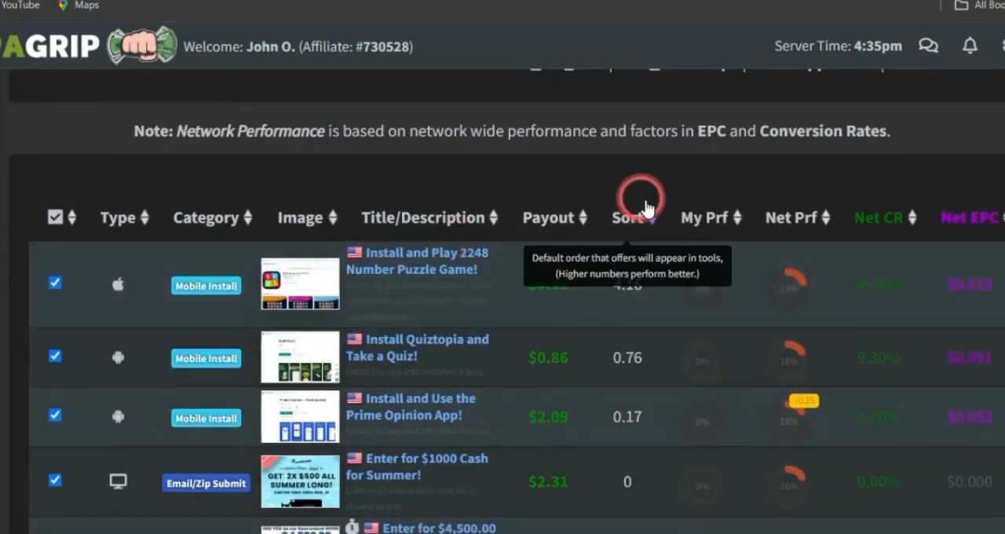
{"action": "left_click", "coordinate": [550, 221]}
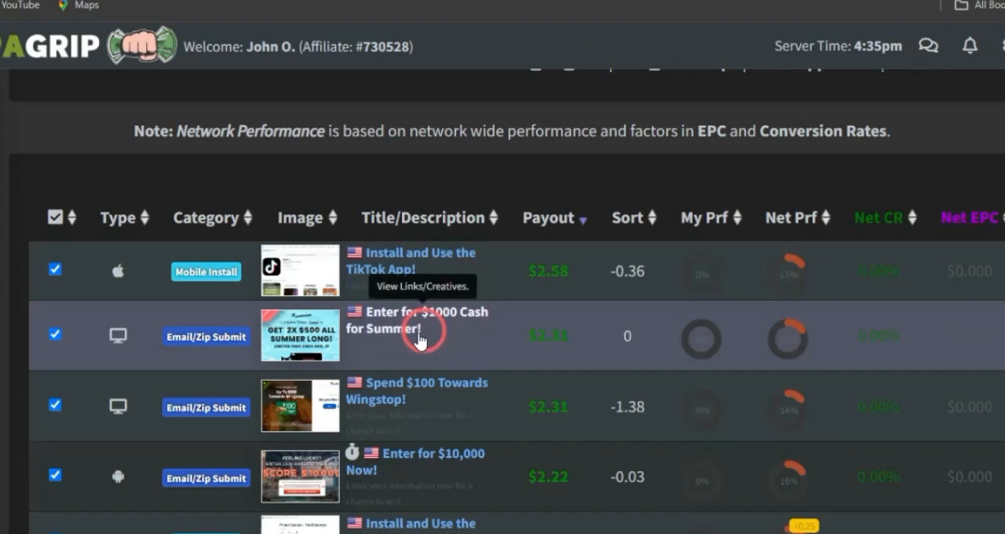
{"action": "left_click", "coordinate": [394, 392]}
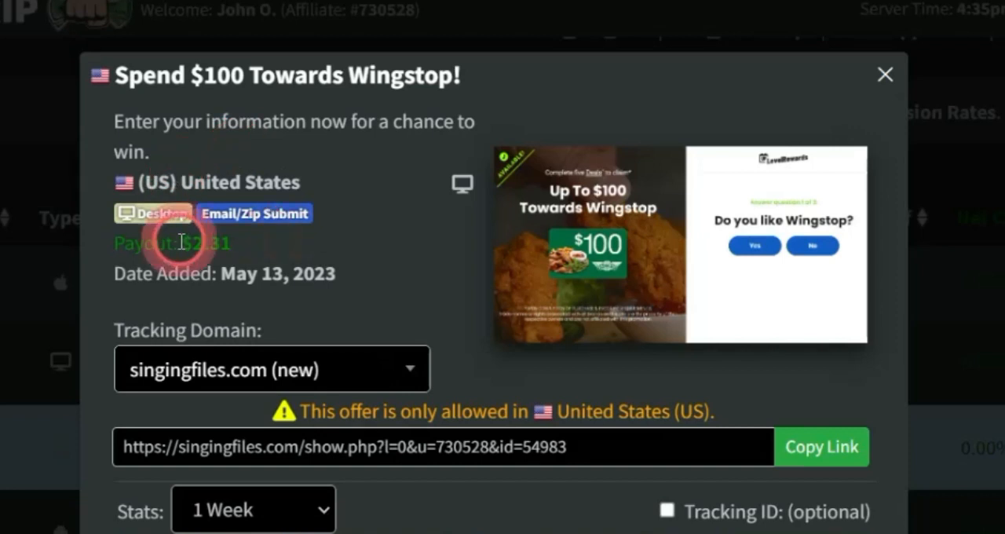
- Highlight the Wingstop offer's payout and copy the offer's tracking link
{"action": "left_click_drag", "start_coordinate": [181, 243], "coordinate": [232, 246]}
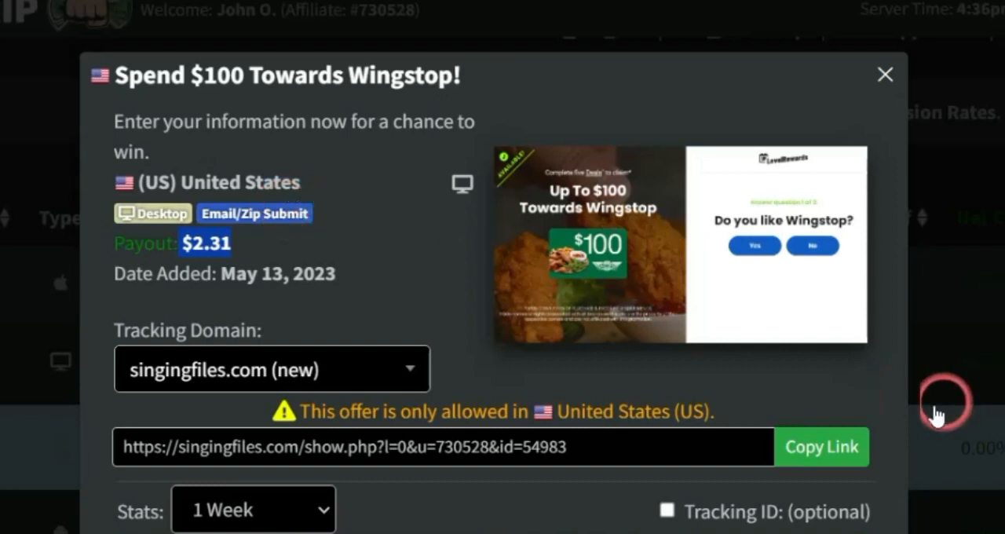
{"action": "left_click", "coordinate": [821, 444]}
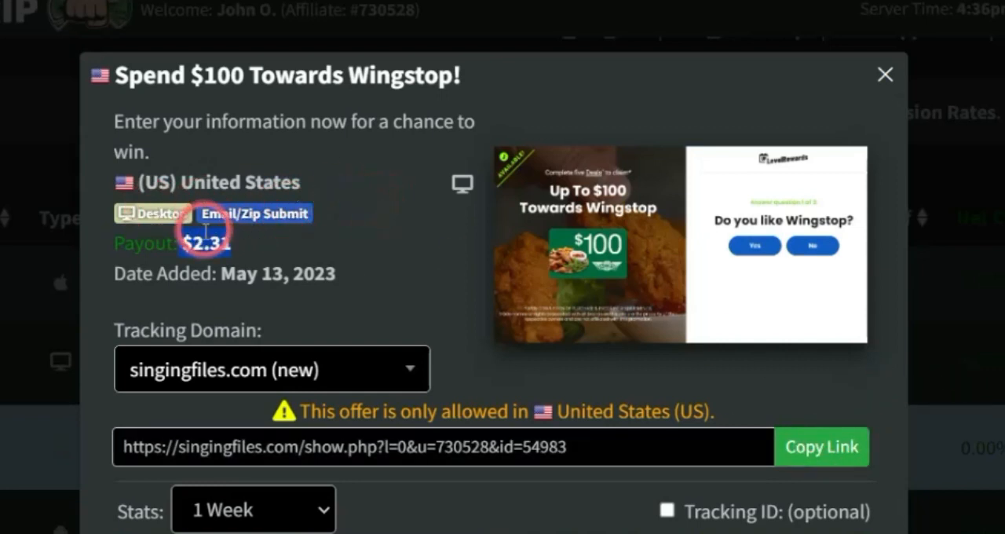
{"action": "left_click", "coordinate": [364, 241]}
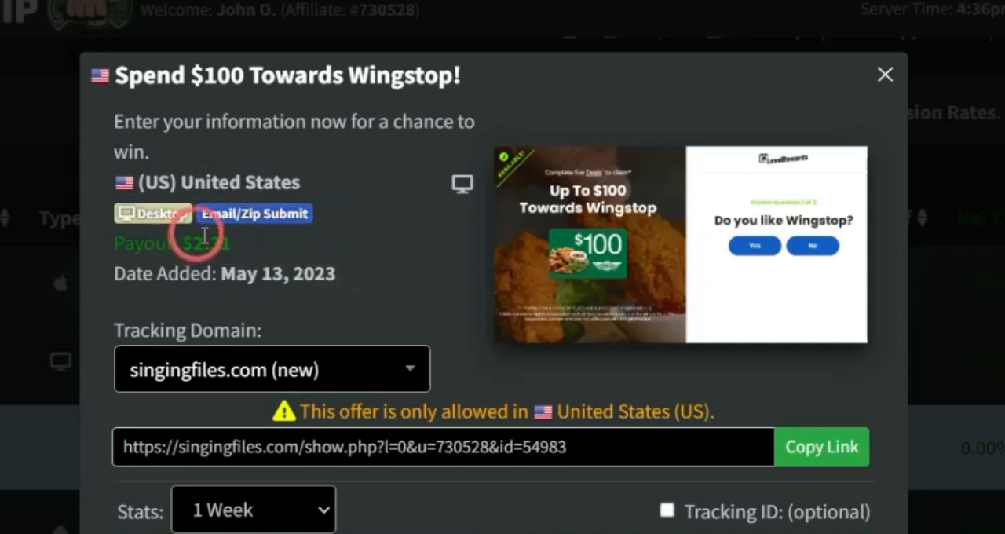
{"action": "left_click", "coordinate": [819, 448]}
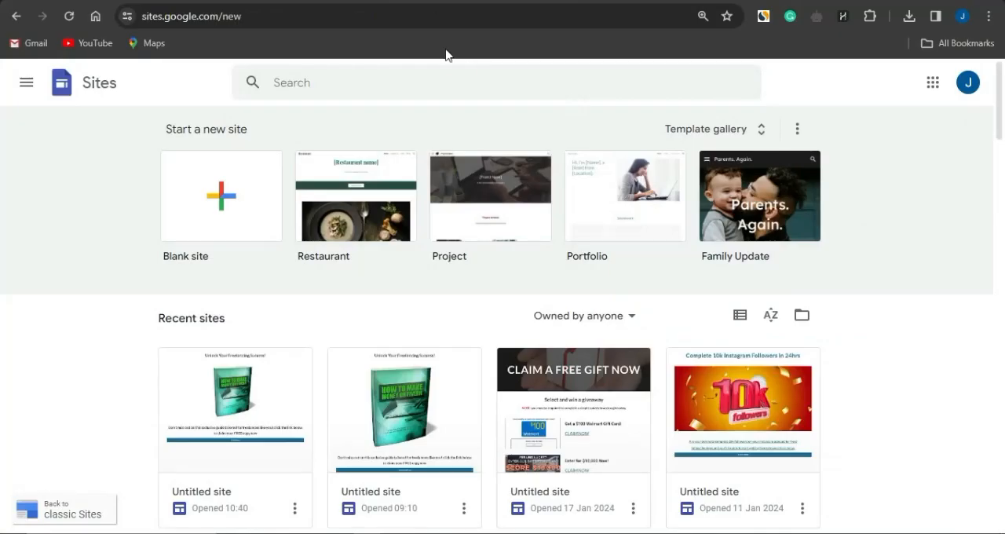
- View the systeme.io home page and search the OJ Marketing YouTube channel for "landing page"
{"action": "left_click", "coordinate": [538, 5]}
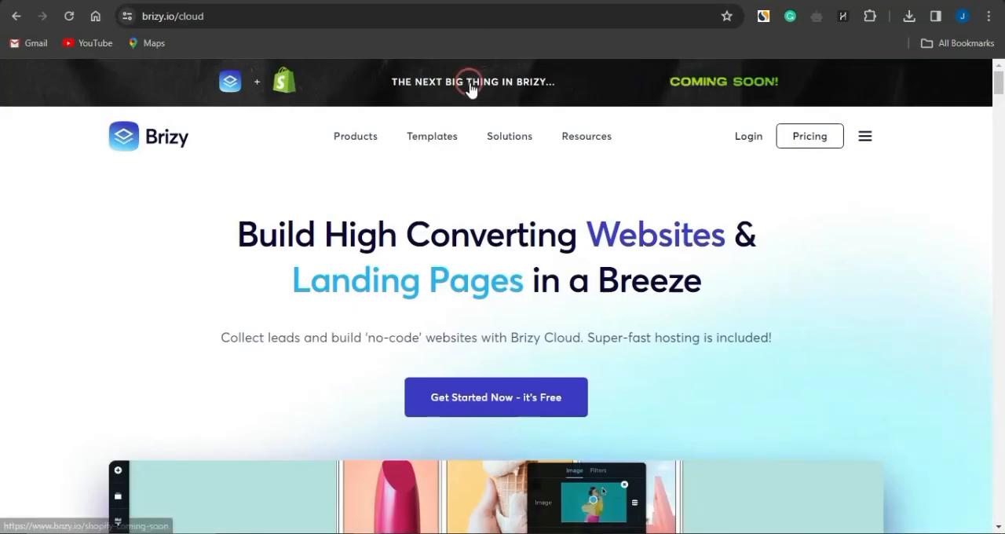
{"action": "mouse_move", "coordinate": [486, 141]}
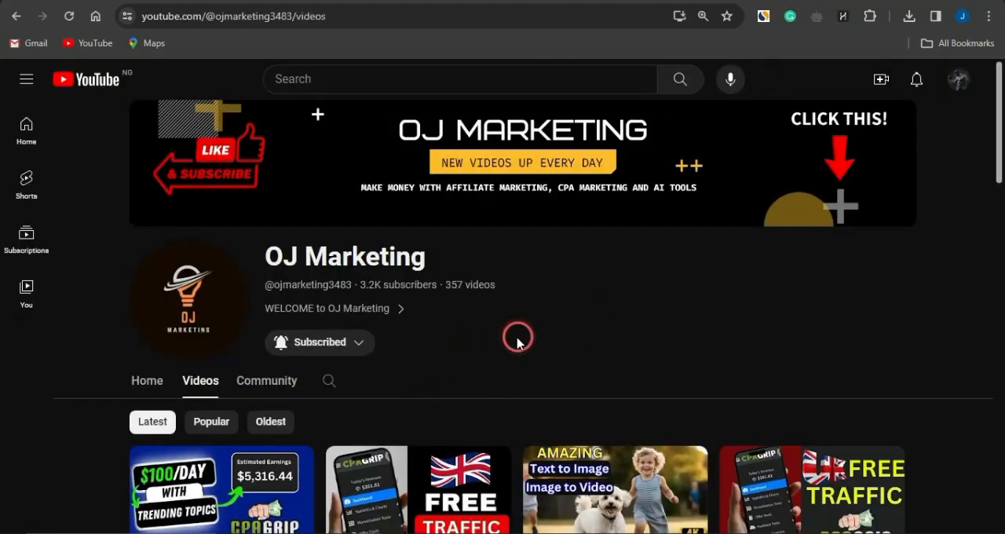
{"action": "left_click", "coordinate": [328, 379]}
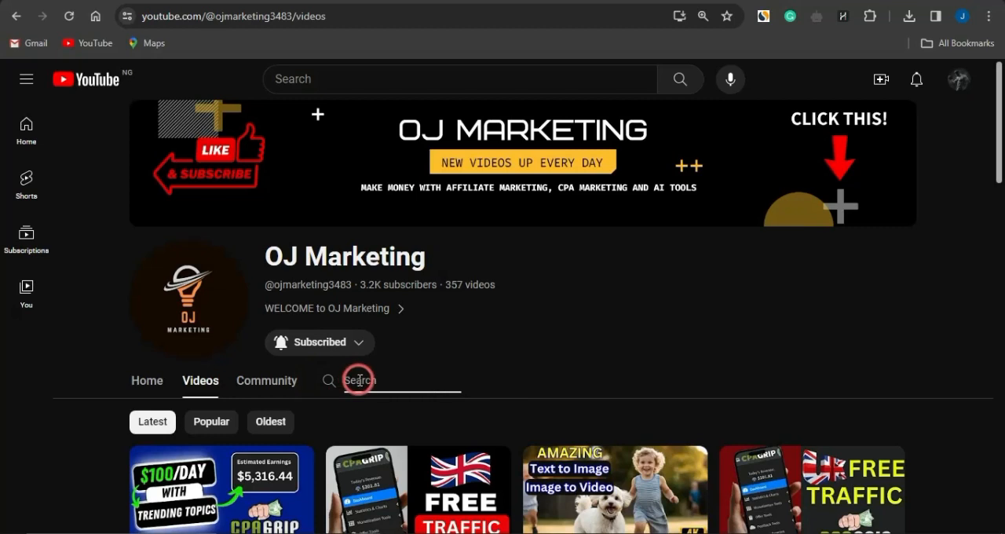
{"action": "type", "text": "anding page"}
{"action": "key", "text": "Return"}
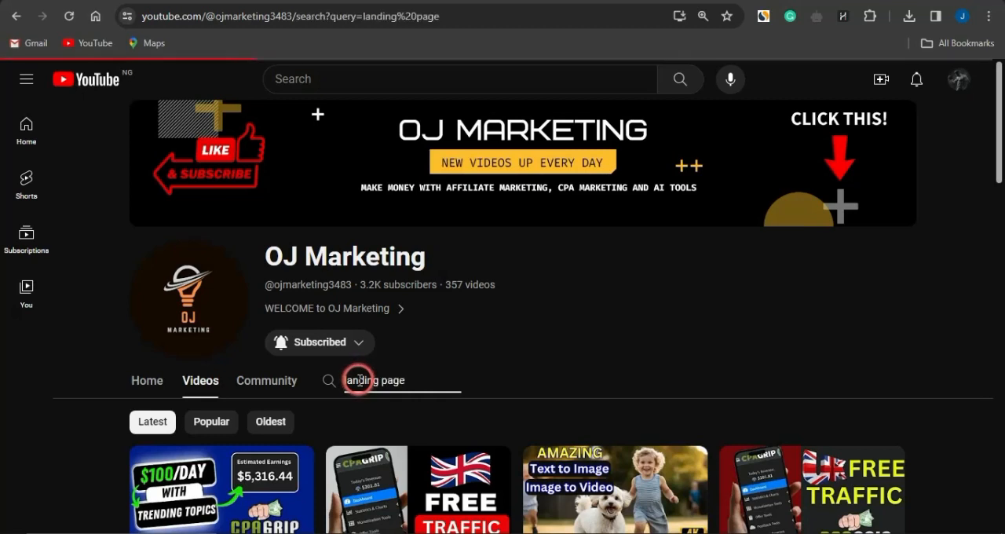
- Look through the channel's landing page tutorials, comparing the tools they cover for promoting CPA offers
{"action": "scroll", "coordinate": [542, 388], "scroll_direction": "down", "scroll_amount": 2}
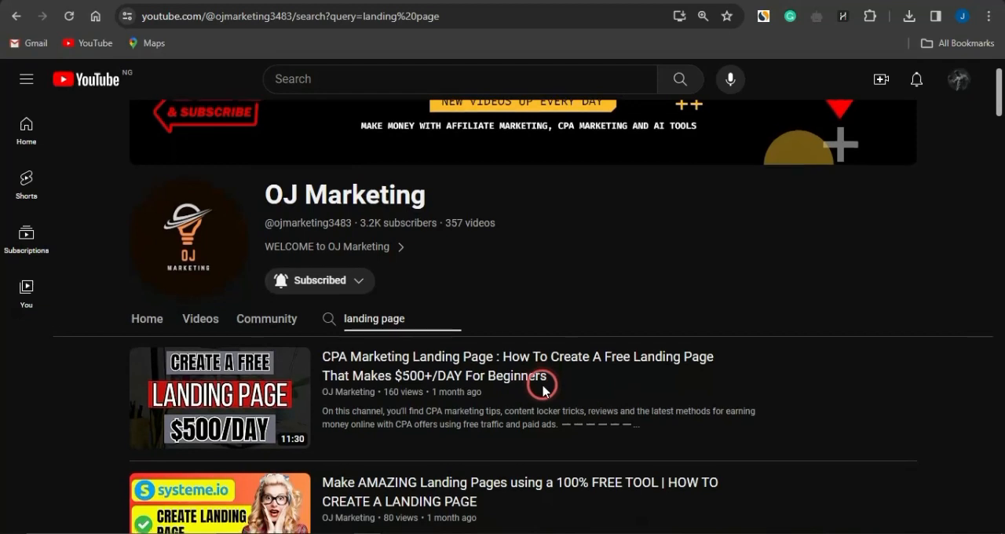
{"action": "scroll", "coordinate": [542, 387], "scroll_direction": "down", "scroll_amount": 1}
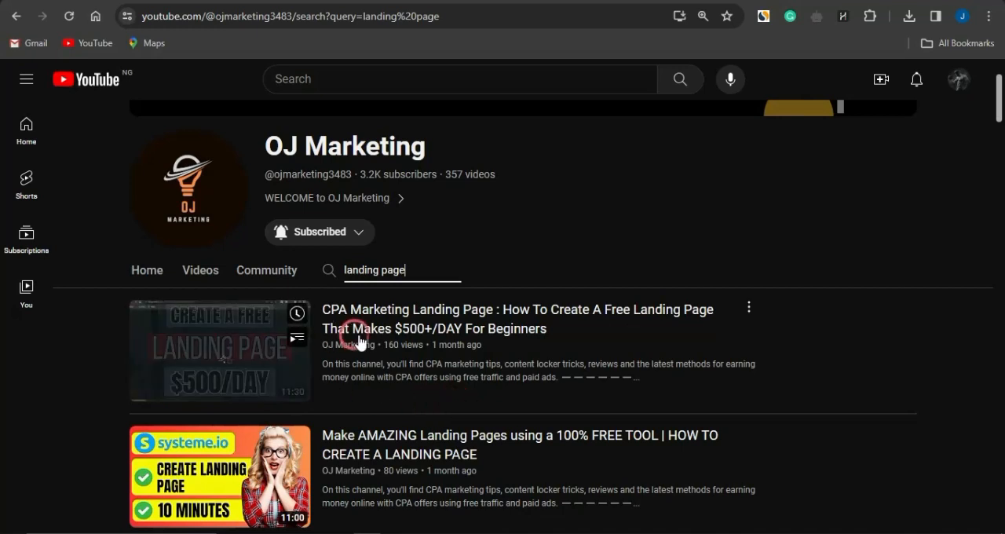
{"action": "scroll", "coordinate": [434, 402], "scroll_direction": "down", "scroll_amount": 1}
{"action": "scroll", "coordinate": [434, 401], "scroll_direction": "down", "scroll_amount": 2}
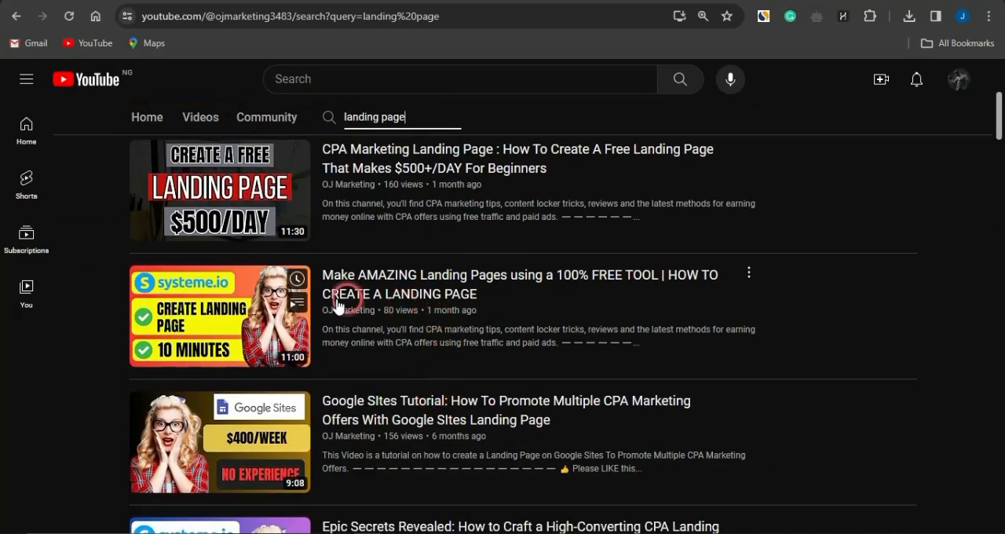
{"action": "scroll", "coordinate": [365, 332], "scroll_direction": "down", "scroll_amount": 2}
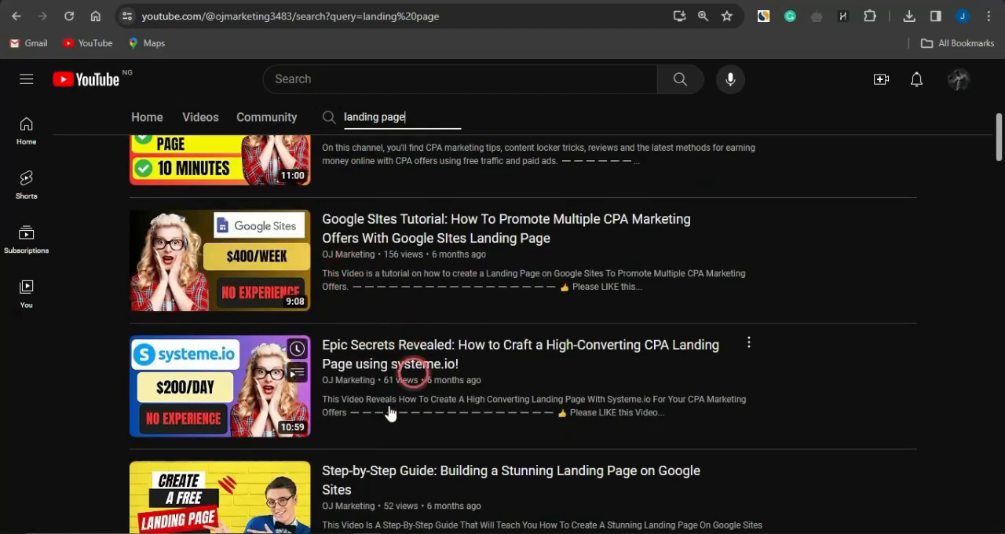
{"action": "scroll", "coordinate": [303, 419], "scroll_direction": "down", "scroll_amount": 1}
{"action": "scroll", "coordinate": [304, 418], "scroll_direction": "down", "scroll_amount": 2}
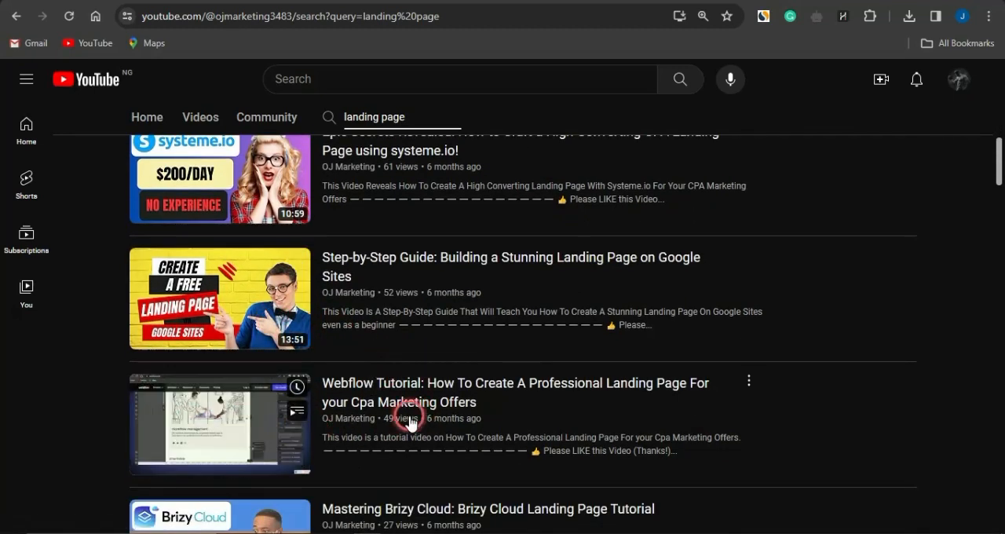
{"action": "scroll", "coordinate": [299, 210], "scroll_direction": "down", "scroll_amount": 1}
{"action": "scroll", "coordinate": [299, 211], "scroll_direction": "down", "scroll_amount": 2}
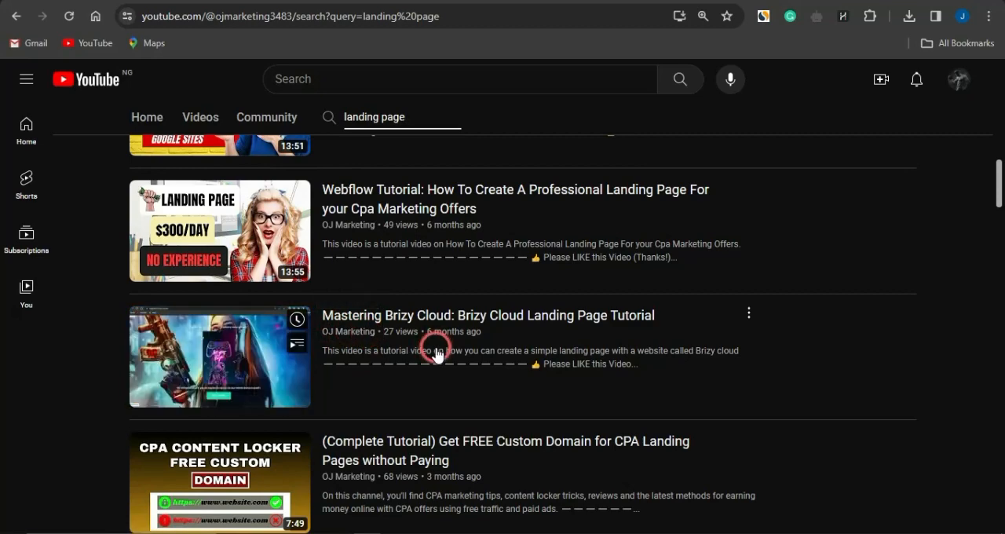
{"action": "scroll", "coordinate": [598, 244], "scroll_direction": "up", "scroll_amount": 1}
{"action": "scroll", "coordinate": [598, 241], "scroll_direction": "up", "scroll_amount": 9}
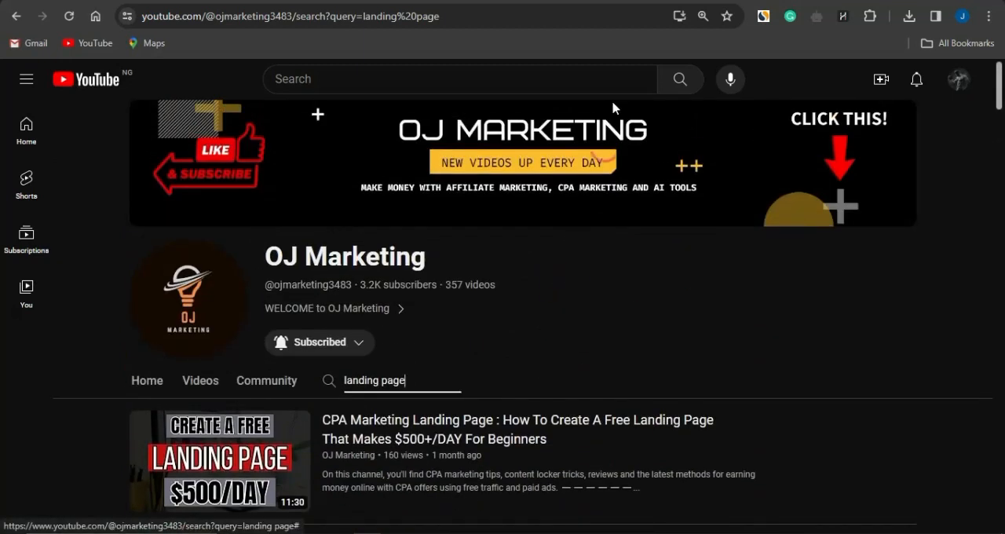
- Switch to the RollerAds website and view its advertising rates
{"action": "left_click", "coordinate": [614, 1]}
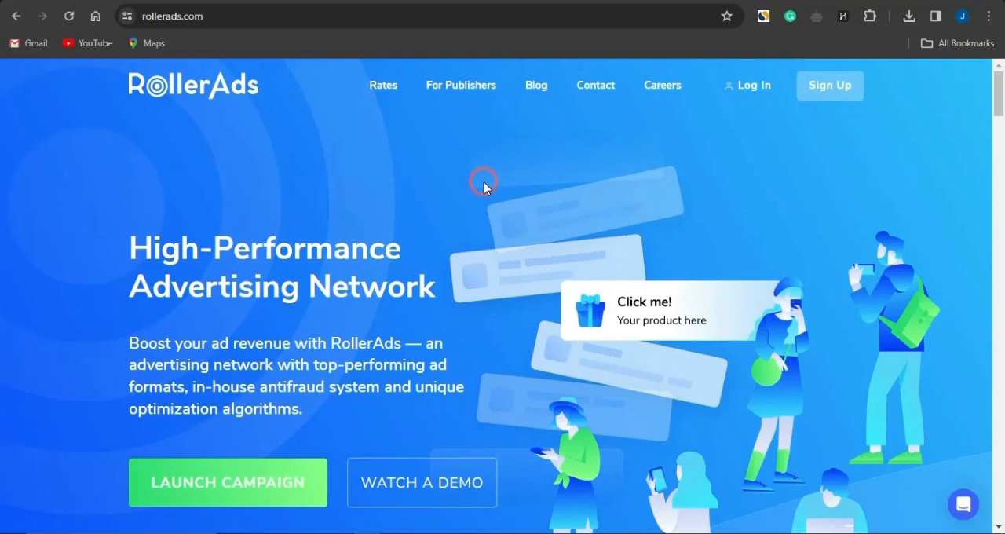
{"action": "left_click", "coordinate": [385, 84]}
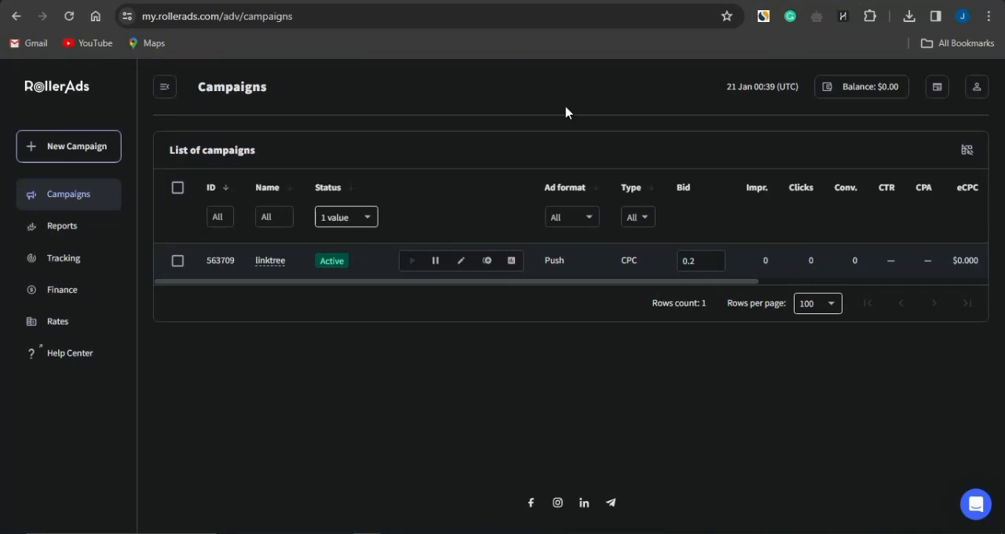
{"action": "left_click", "coordinate": [355, 358]}
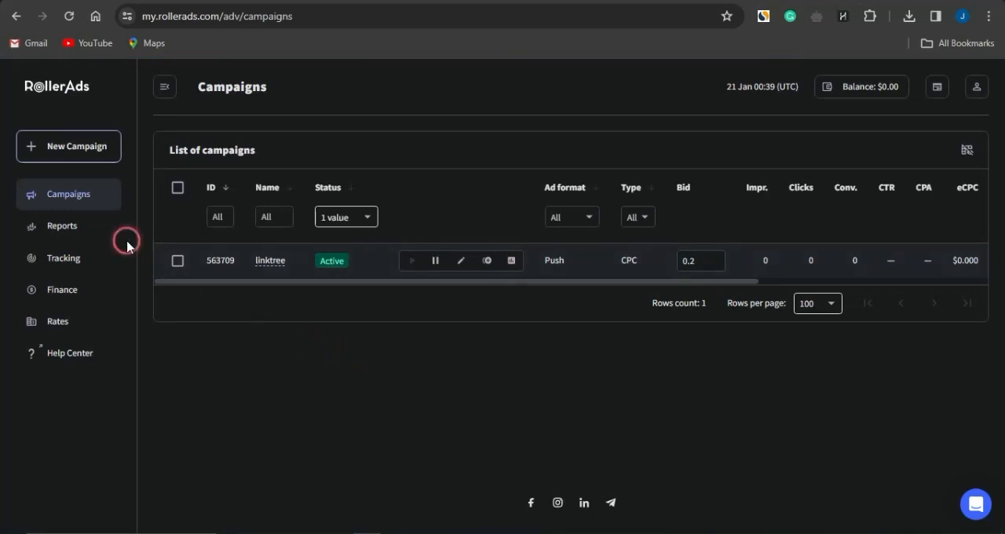
- Start a new RollerAds campaign with the Push ad format and the CPC bid model
{"action": "left_click", "coordinate": [74, 146]}
{"action": "left_click", "coordinate": [180, 187]}
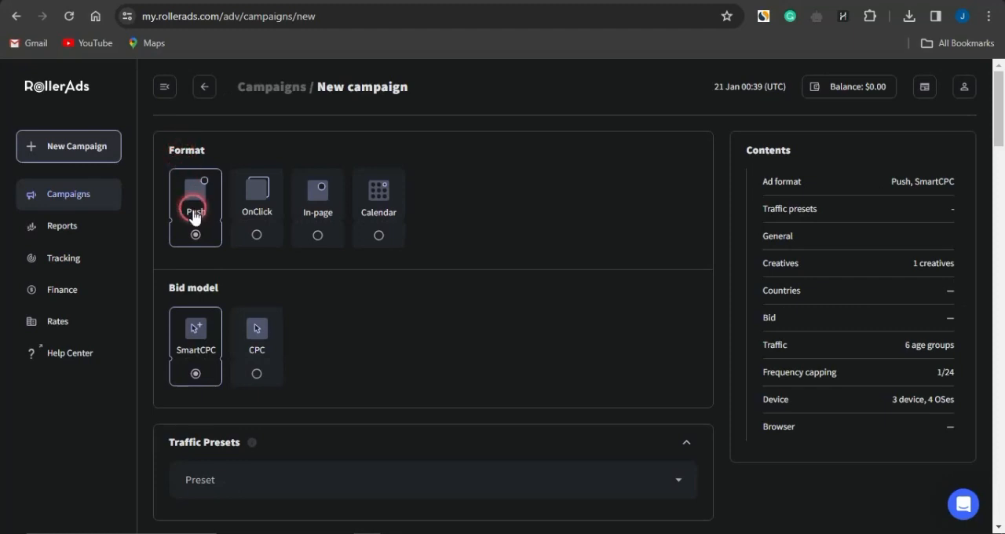
{"action": "left_click", "coordinate": [257, 353]}
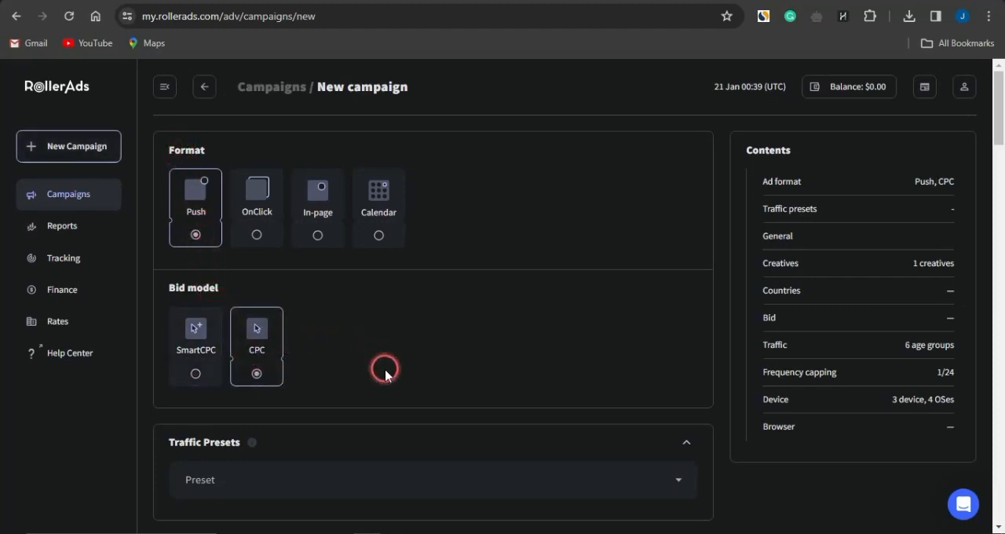
{"action": "scroll", "coordinate": [385, 369], "scroll_direction": "down", "scroll_amount": 3}
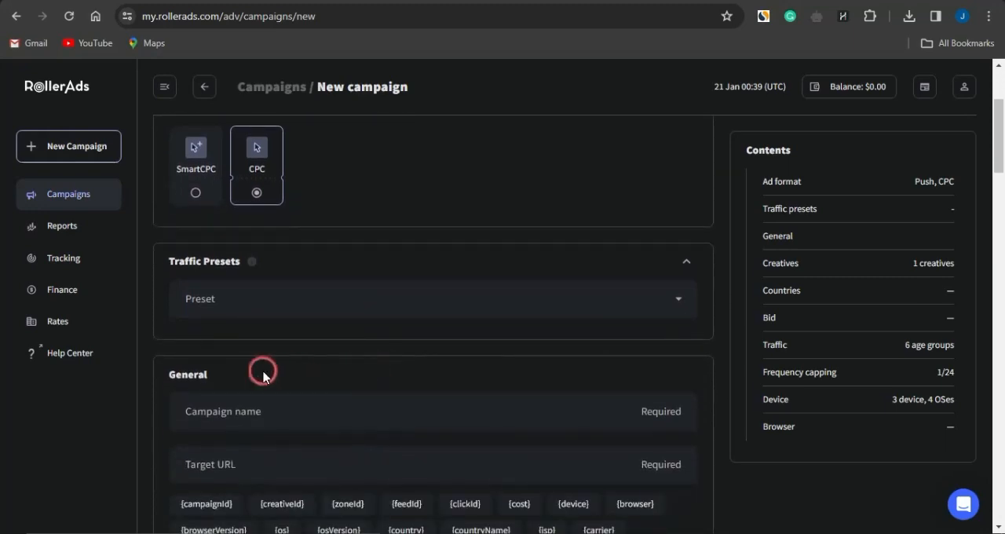
{"action": "scroll", "coordinate": [453, 368], "scroll_direction": "down", "scroll_amount": 2}
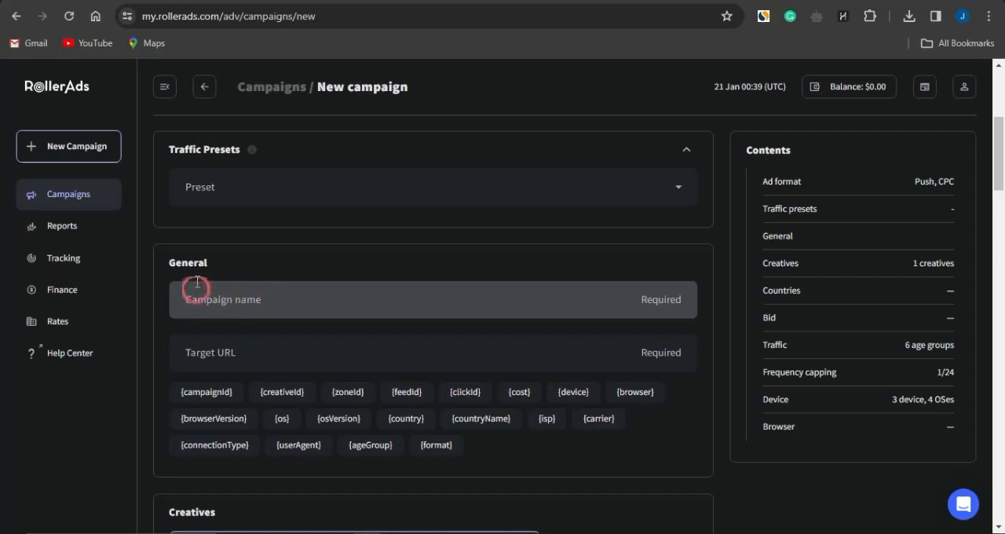
- Name the campaign "usa cpa offer" and paste the copied CPAGrip offer link as its target URL
{"action": "left_click", "coordinate": [289, 300]}
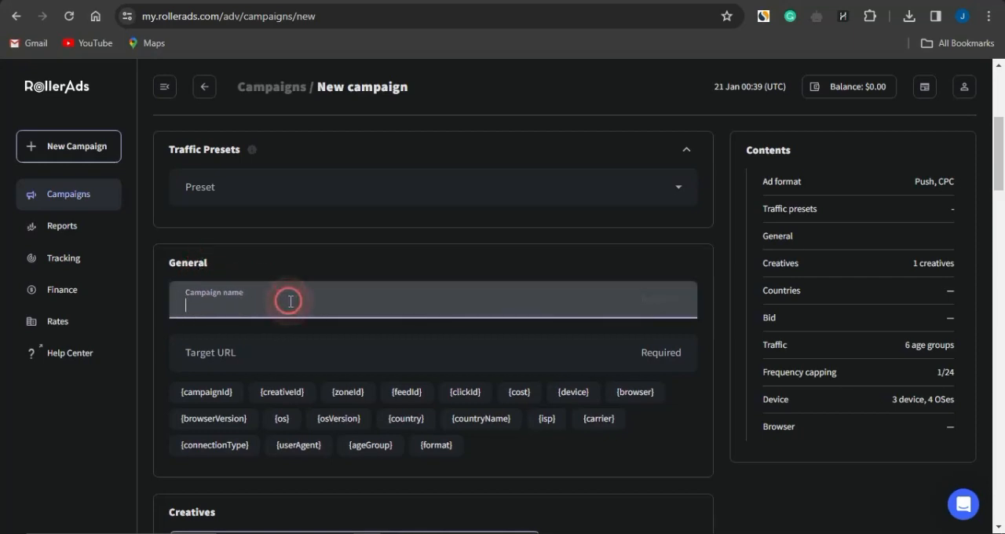
{"action": "type", "text": "cpa offer"}
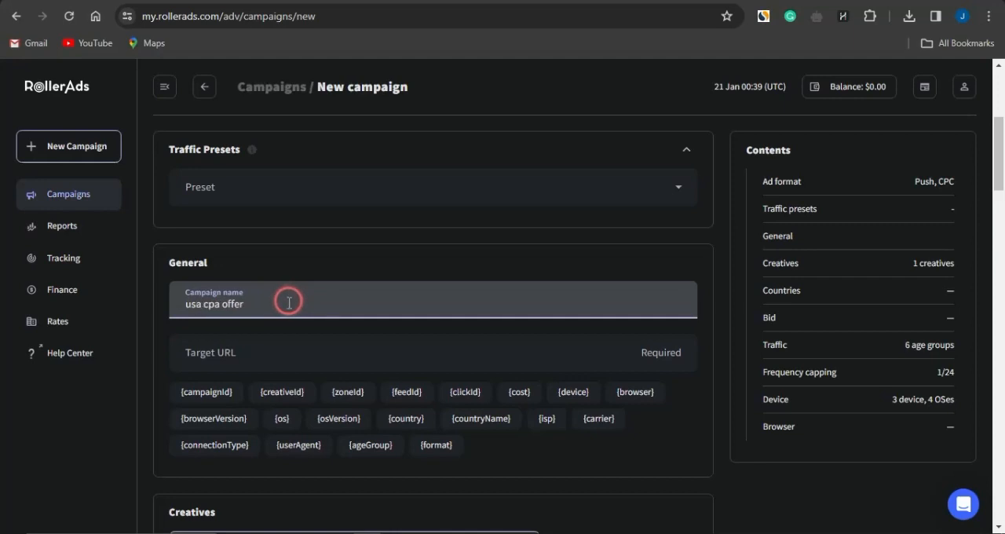
{"action": "left_click", "coordinate": [272, 356]}
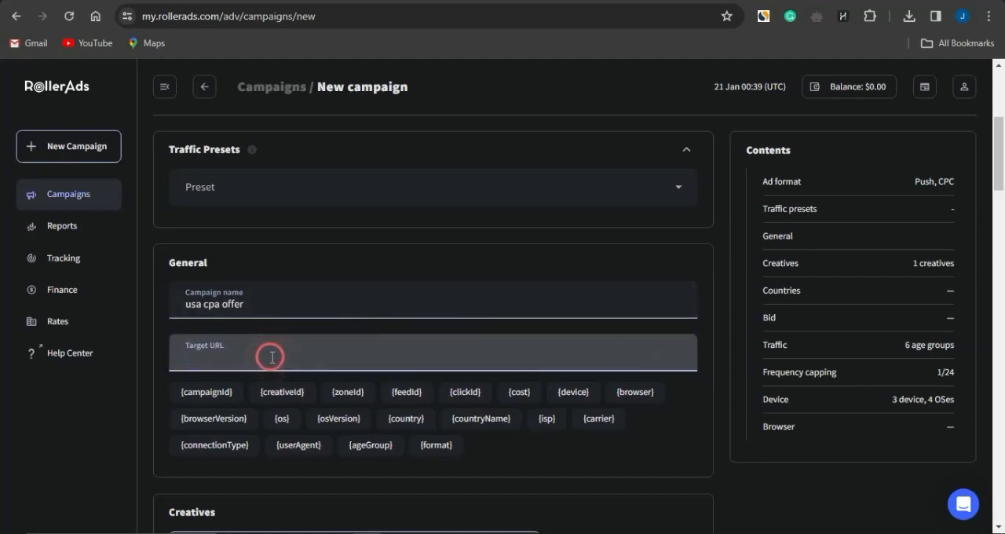
{"action": "key", "text": "ctrl+v"}
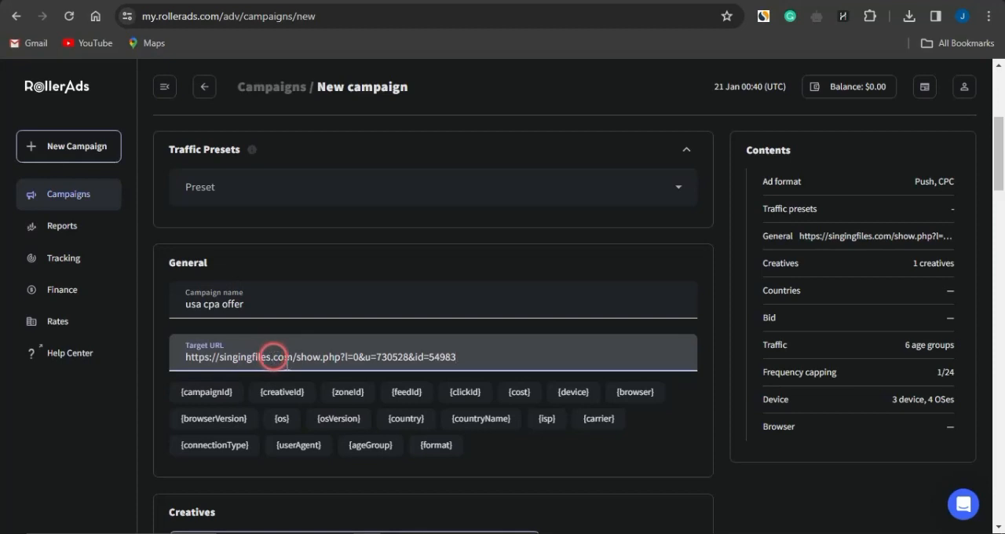
- Switch to the CPAGrip Wingstop offer, copy its headline and description, and open then cancel saving its image
{"action": "scroll", "coordinate": [359, 440], "scroll_direction": "down", "scroll_amount": 3}
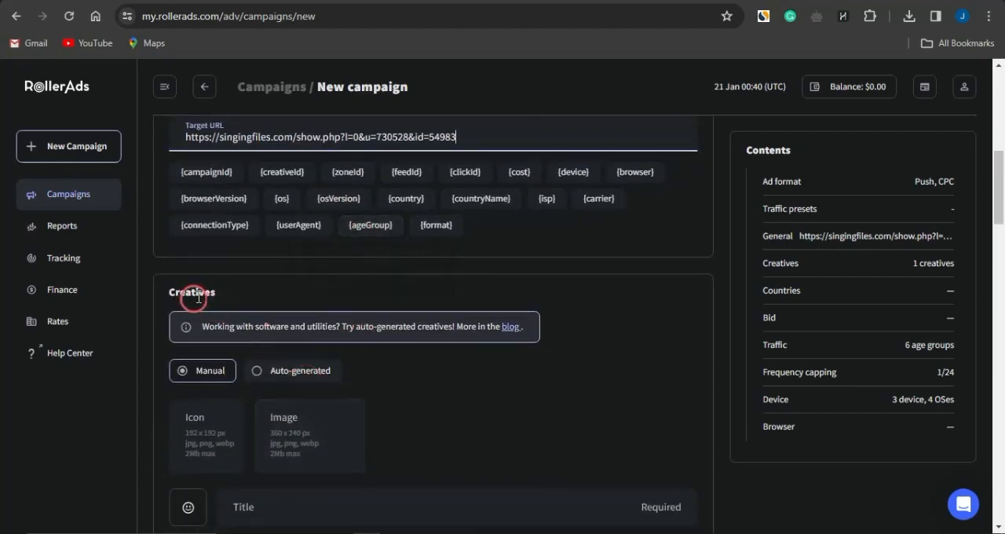
{"action": "scroll", "coordinate": [436, 448], "scroll_direction": "down", "scroll_amount": 1}
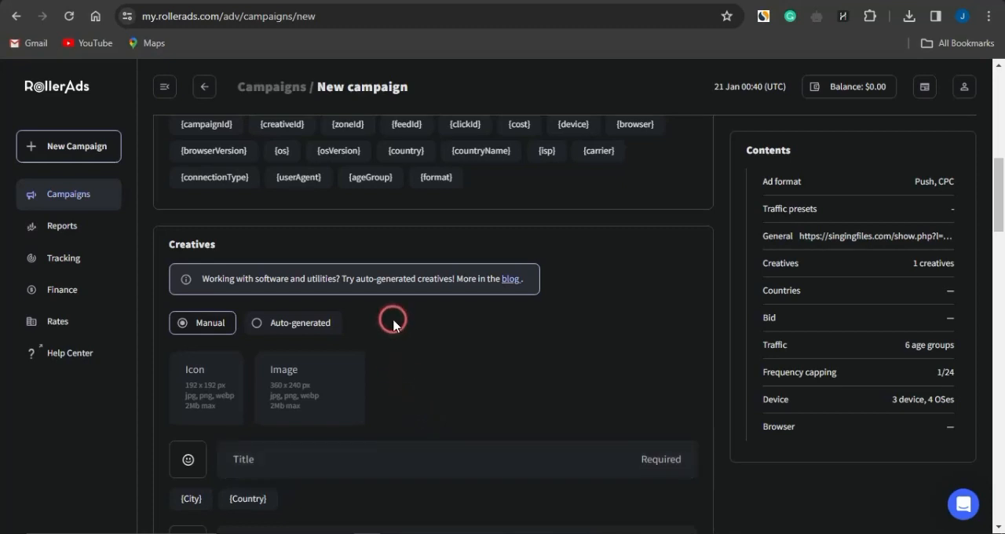
{"action": "scroll", "coordinate": [393, 325], "scroll_direction": "down", "scroll_amount": 2}
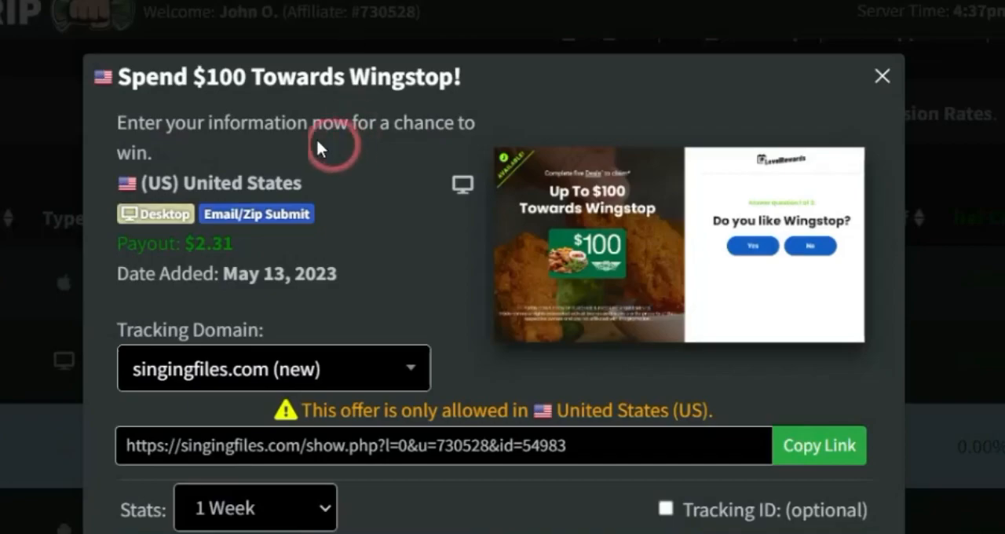
{"action": "left_click_drag", "start_coordinate": [119, 71], "coordinate": [155, 149]}
{"action": "key", "text": "ctrl+c"}
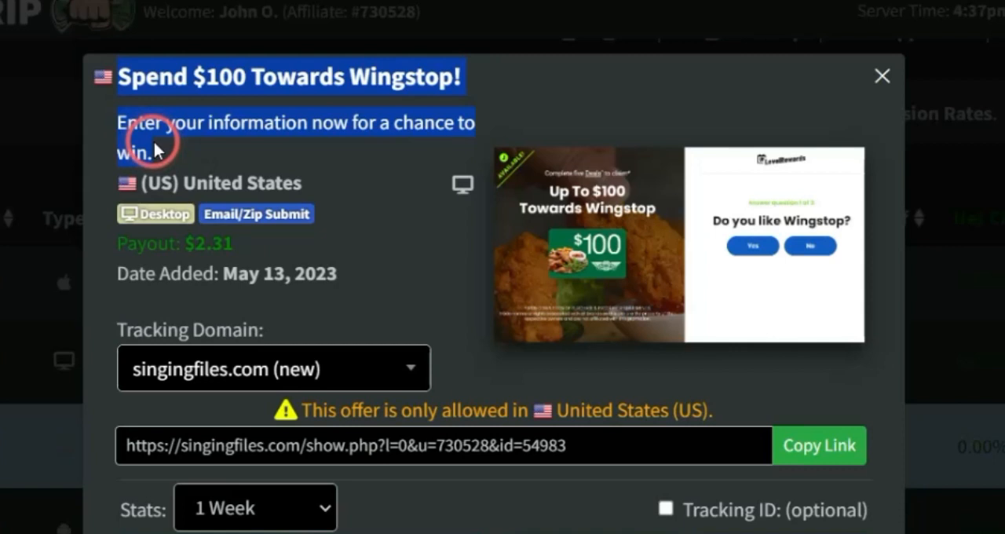
{"action": "right_click", "coordinate": [653, 221]}
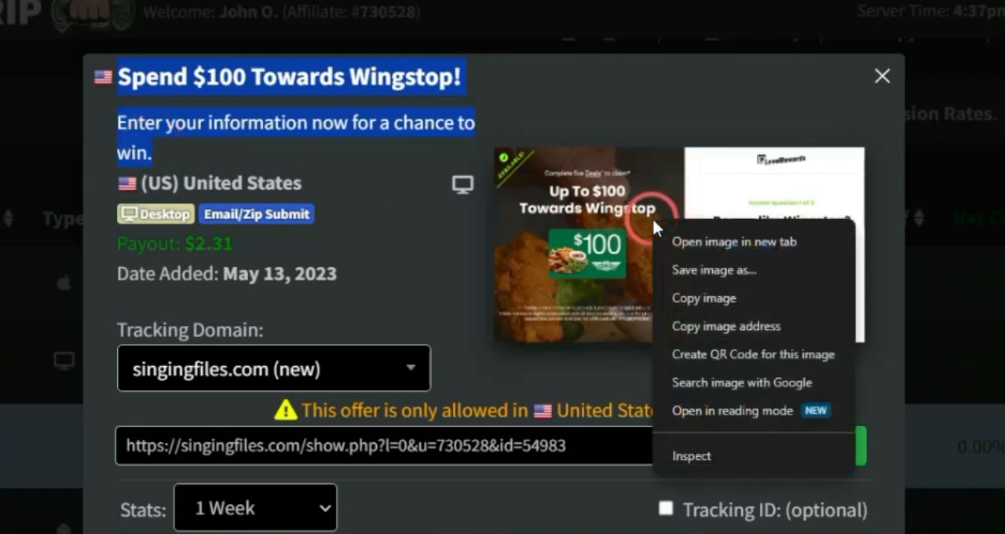
{"action": "left_click", "coordinate": [703, 268]}
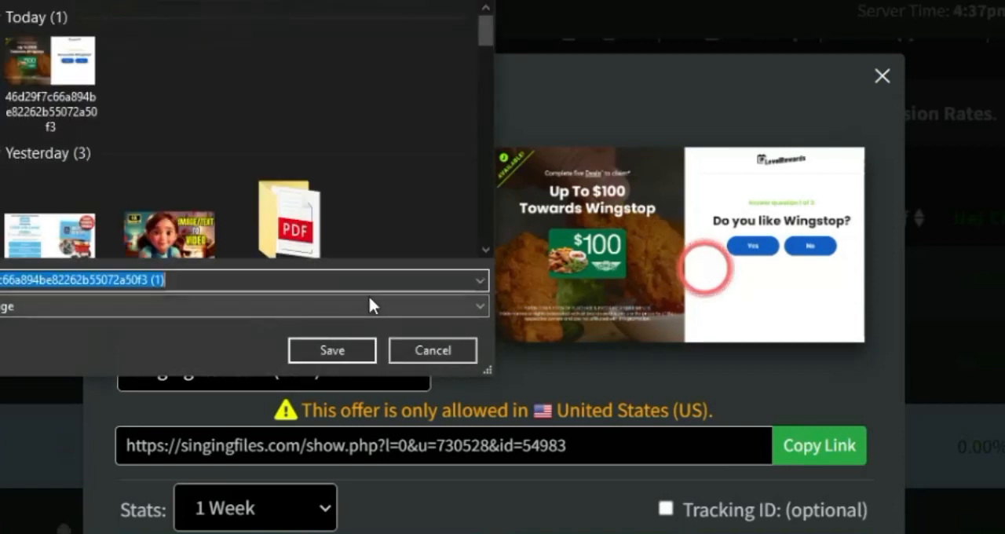
{"action": "left_click", "coordinate": [429, 349]}
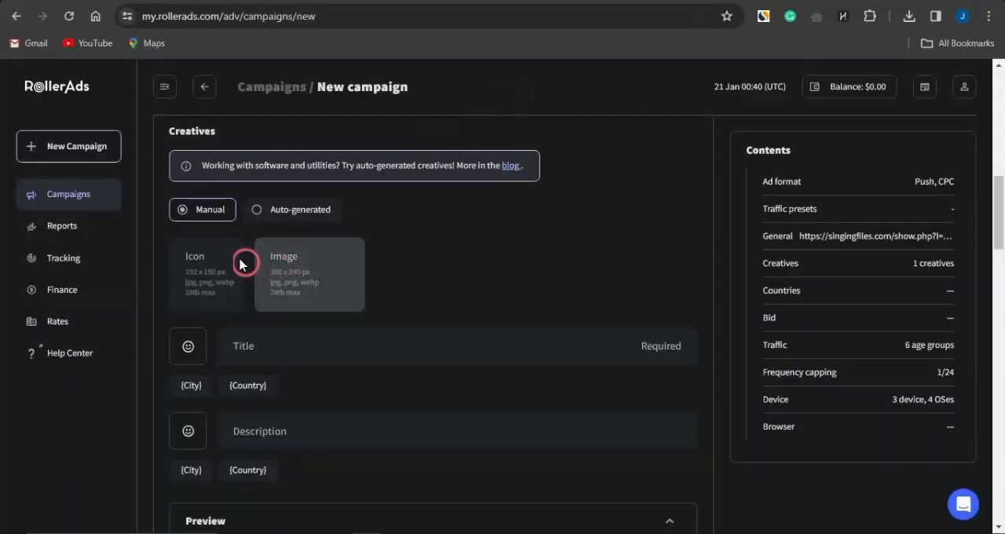
- On RollerAds, set the creative's title to "Spend $100 Towards Wingstop!" and its description to "Enter your information now for a chance to win"
{"action": "left_click", "coordinate": [259, 346]}
{"action": "key", "text": "ctrl+v"}
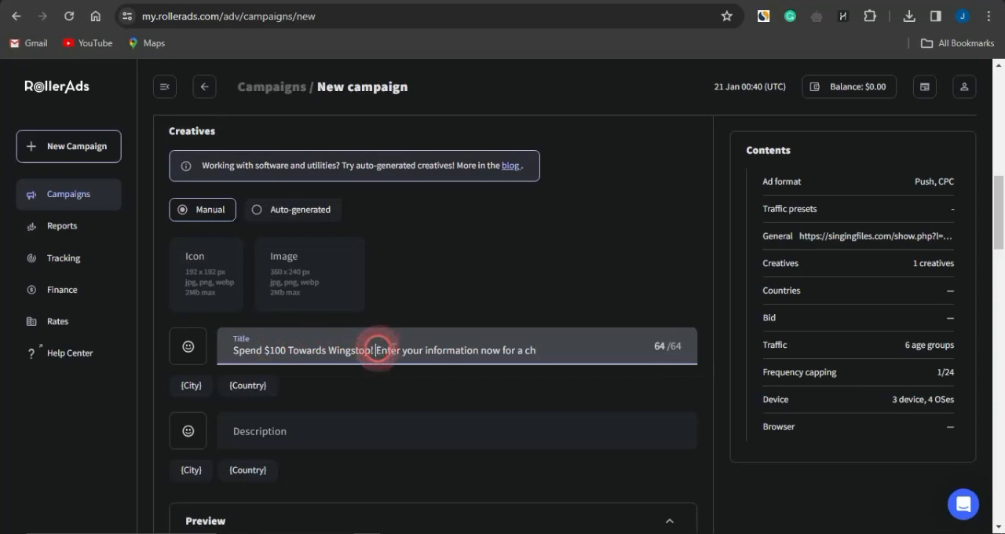
{"action": "left_click_drag", "start_coordinate": [376, 350], "coordinate": [549, 337]}
{"action": "key", "text": "ctrl+c"}
{"action": "key", "text": "BackSpace"}
{"action": "left_click", "coordinate": [368, 430]}
{"action": "key", "text": "ctrl+v"}
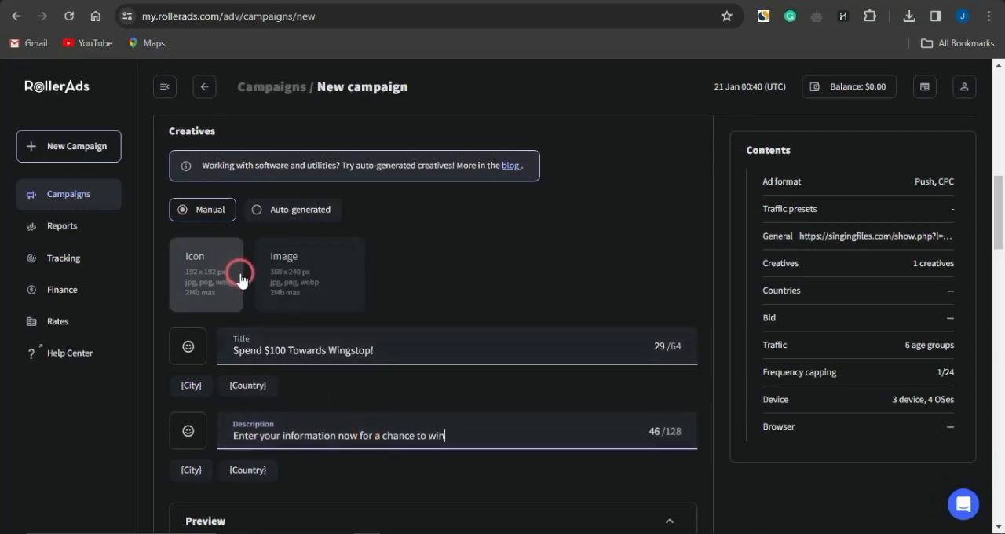
- Upload the downloaded offer picture as the creative's icon and crop it to a square around the "Up To $100 Towards Wingstop" artwork
{"action": "left_click", "coordinate": [209, 273]}
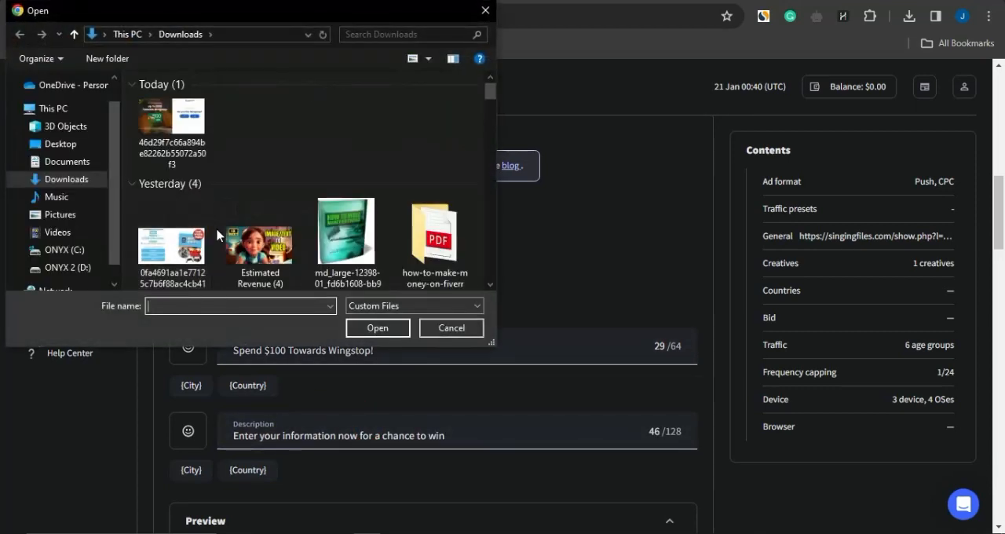
{"action": "double_click", "coordinate": [157, 123]}
{"action": "left_click_drag", "start_coordinate": [348, 417], "coordinate": [265, 399]}
{"action": "left_click", "coordinate": [259, 472]}
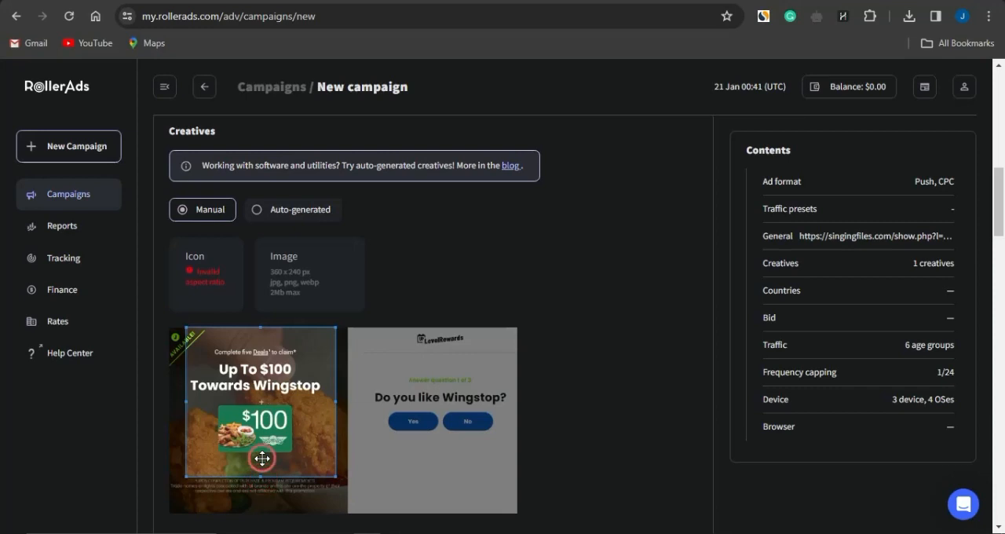
{"action": "left_click_drag", "start_coordinate": [262, 476], "coordinate": [262, 462]}
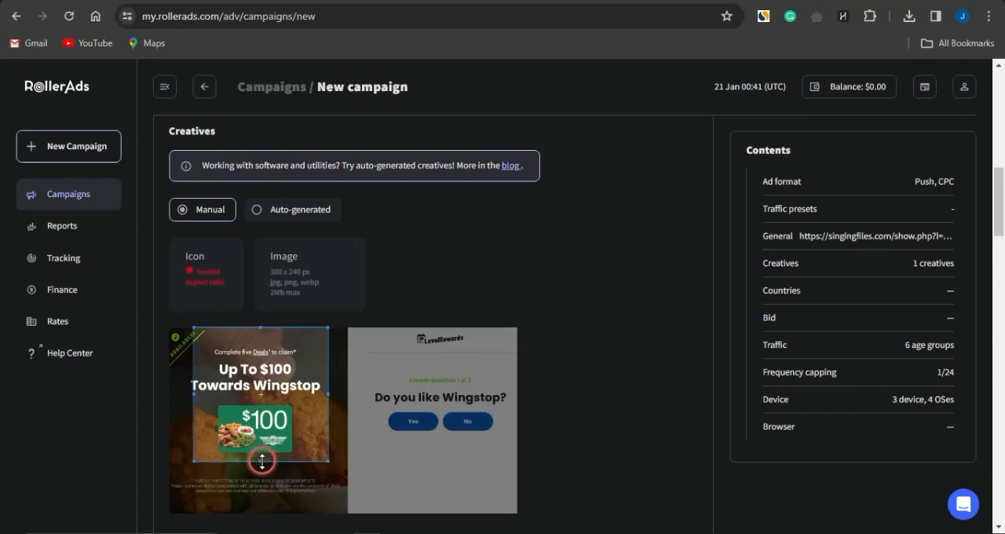
{"action": "left_click_drag", "start_coordinate": [278, 369], "coordinate": [271, 374]}
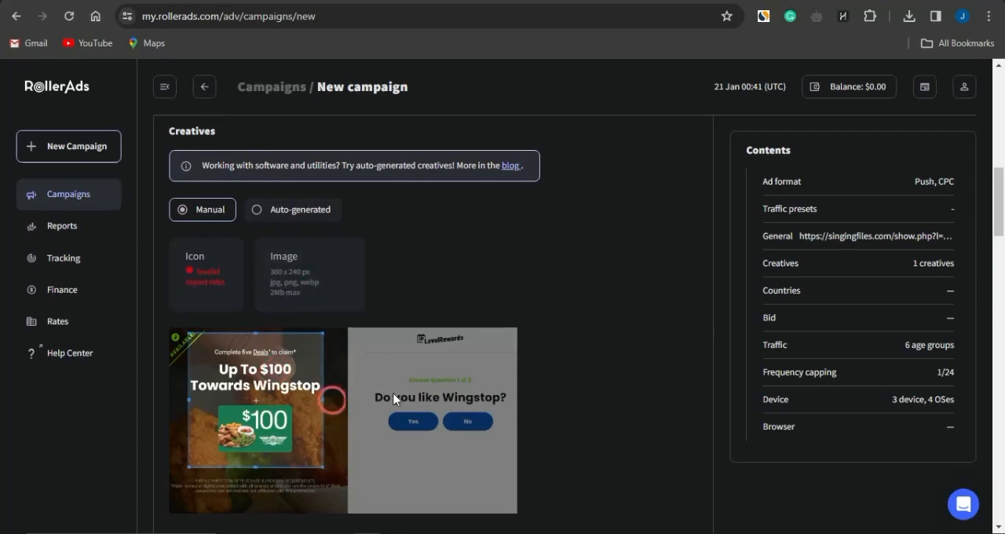
{"action": "scroll", "coordinate": [524, 411], "scroll_direction": "down", "scroll_amount": 3}
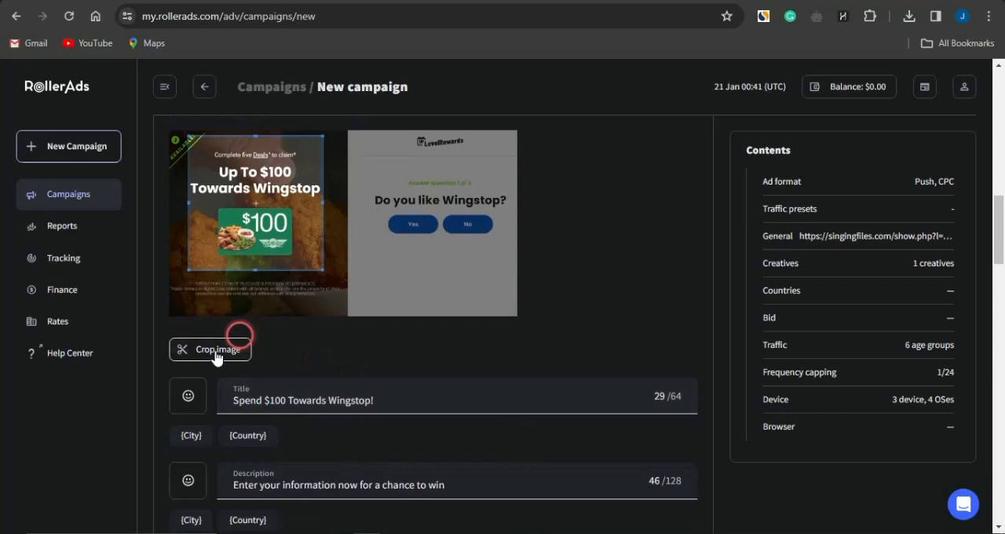
{"action": "scroll", "coordinate": [259, 341], "scroll_direction": "down", "scroll_amount": 3}
- Upload the same offer picture as the creative's main image and crop it to the Wingstop half, excluding the white question area
{"action": "scroll", "coordinate": [310, 343], "scroll_direction": "up", "scroll_amount": 5}
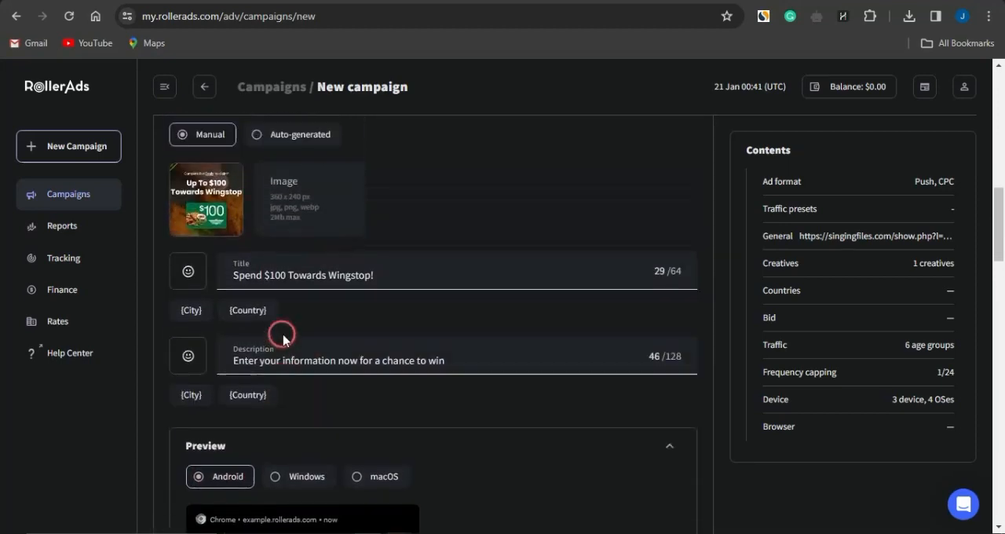
{"action": "left_click", "coordinate": [295, 343]}
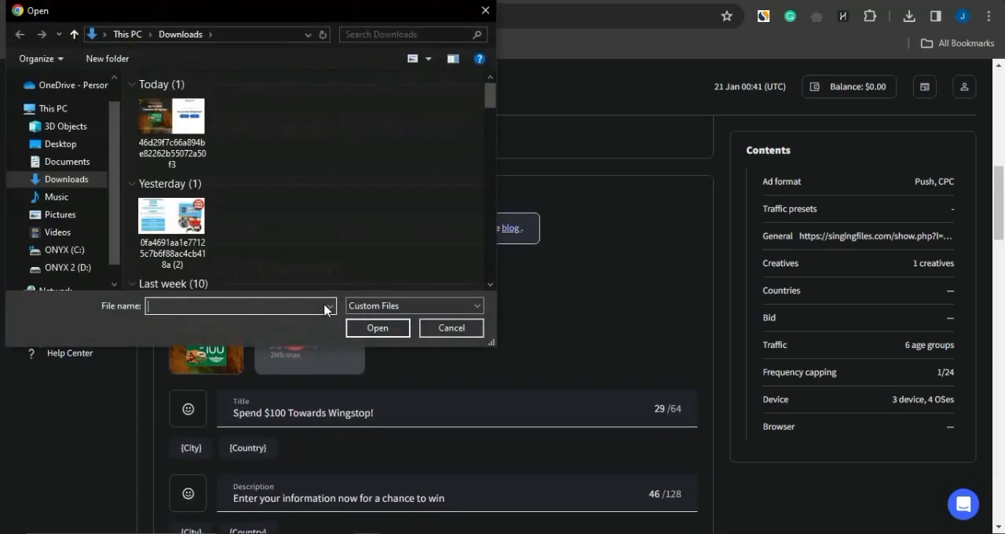
{"action": "double_click", "coordinate": [167, 156]}
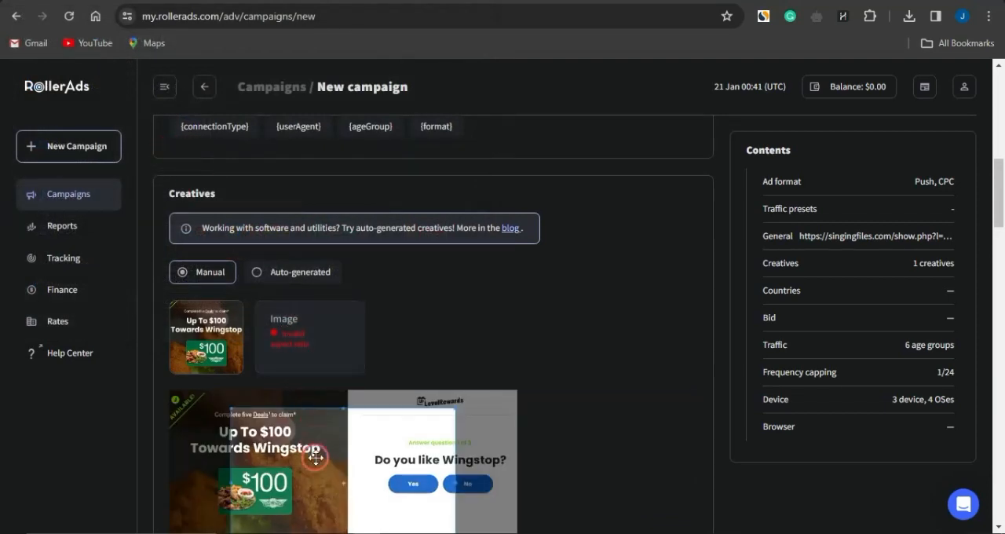
{"action": "scroll", "coordinate": [416, 361], "scroll_direction": "down", "scroll_amount": 3}
{"action": "left_click_drag", "start_coordinate": [334, 285], "coordinate": [273, 266]}
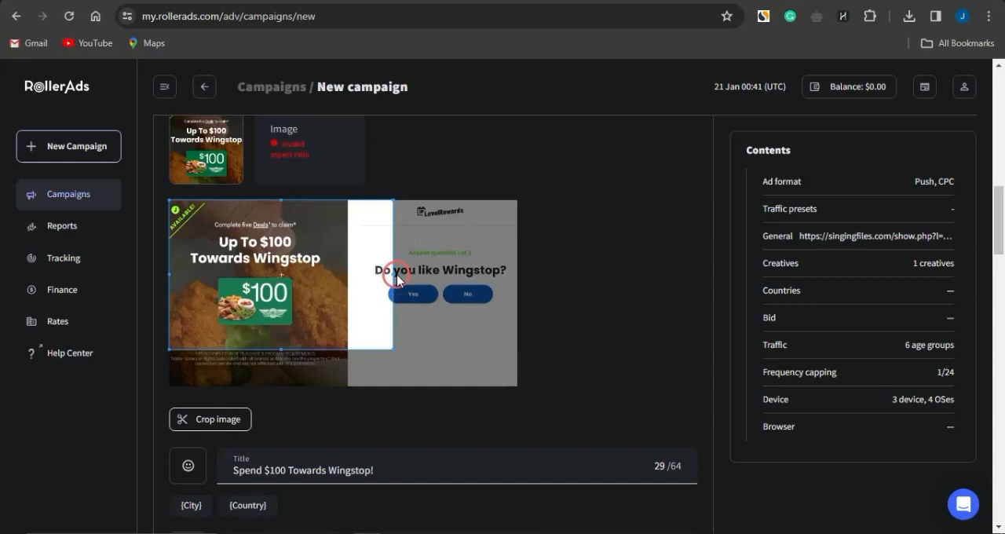
{"action": "left_click_drag", "start_coordinate": [392, 271], "coordinate": [348, 265]}
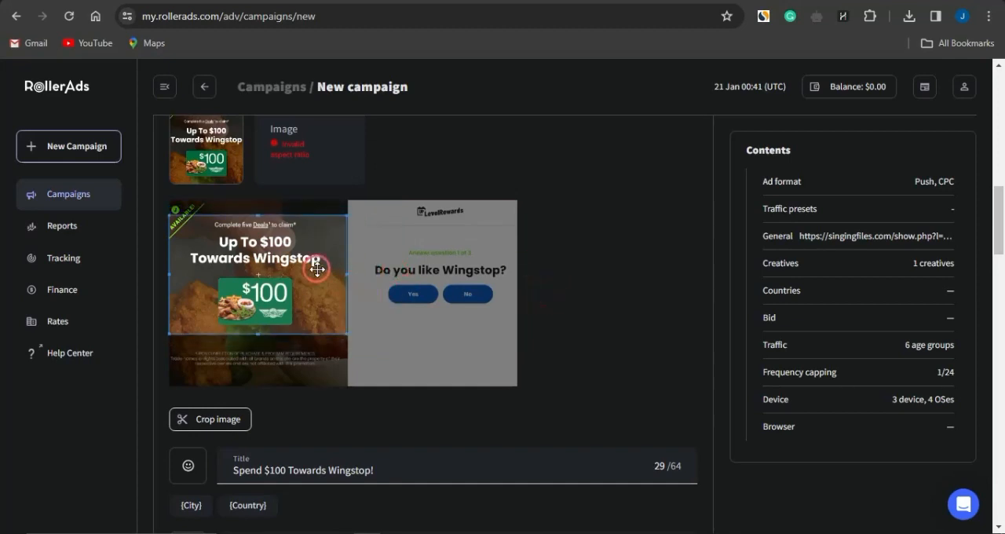
{"action": "left_click", "coordinate": [205, 416]}
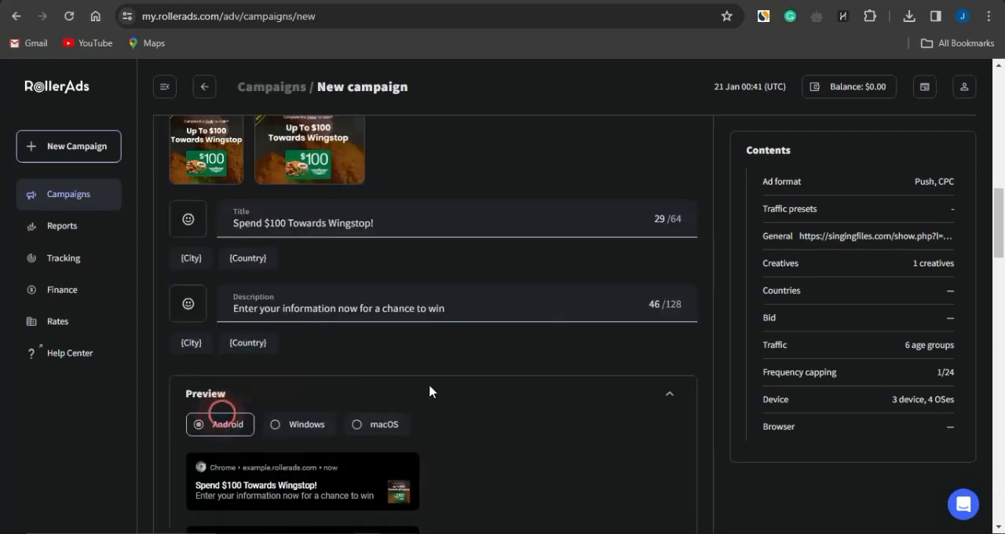
- Check the creative's preview for Android, Windows and macOS
{"action": "scroll", "coordinate": [490, 389], "scroll_direction": "down", "scroll_amount": 1}
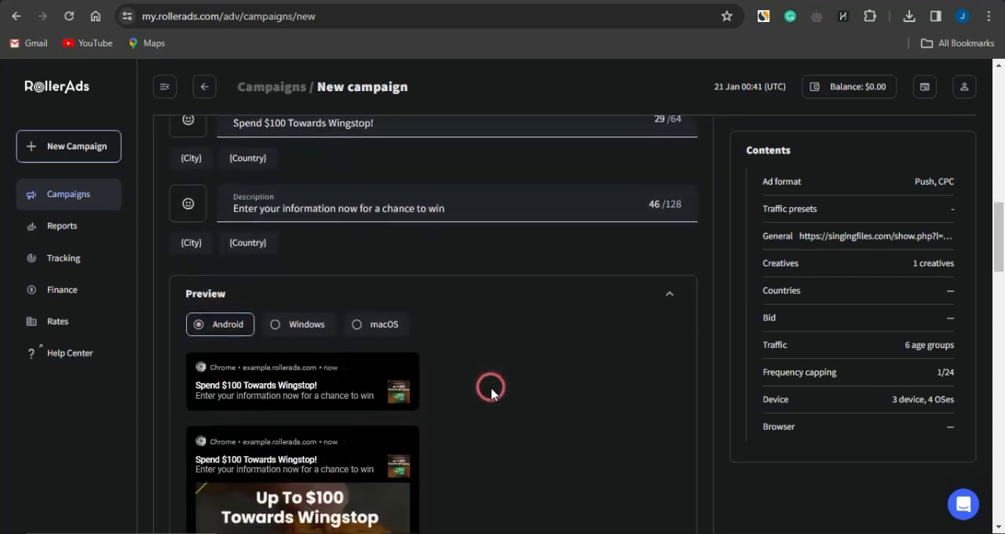
{"action": "scroll", "coordinate": [490, 389], "scroll_direction": "up", "scroll_amount": 1}
{"action": "scroll", "coordinate": [491, 388], "scroll_direction": "down", "scroll_amount": 2}
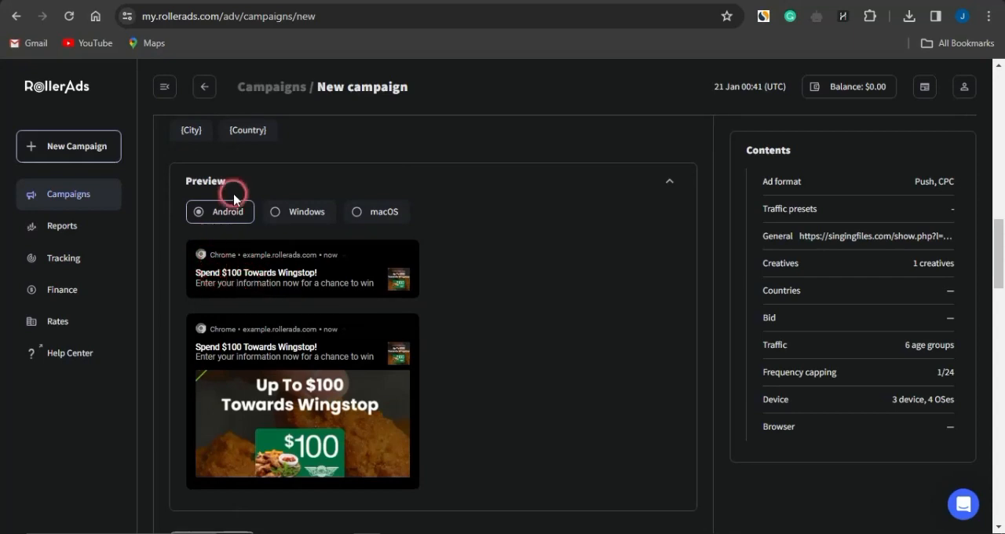
{"action": "left_click", "coordinate": [307, 219]}
{"action": "left_click", "coordinate": [369, 219]}
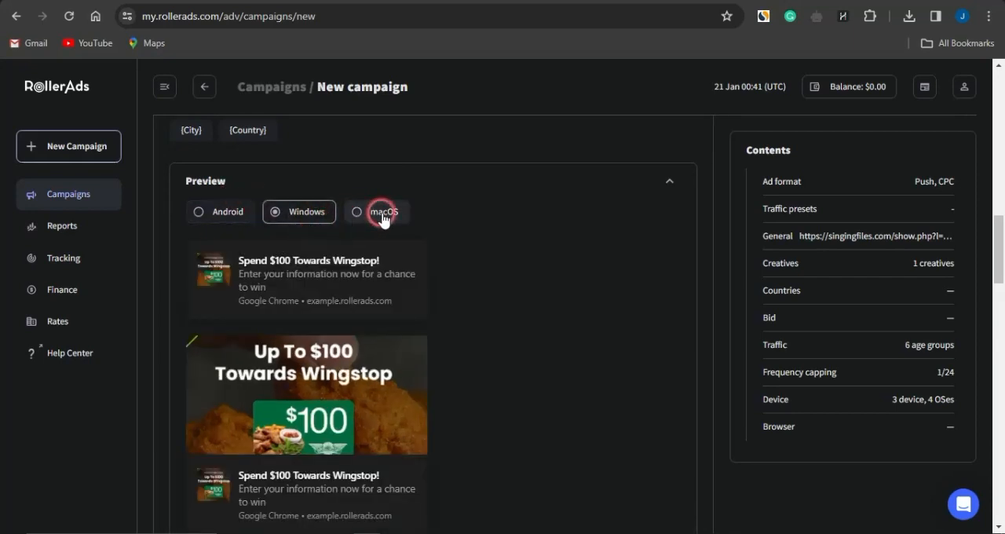
- Set the target country to United States [US] and look at the targeting options for regions or cities
{"action": "scroll", "coordinate": [527, 291], "scroll_direction": "down", "scroll_amount": 1}
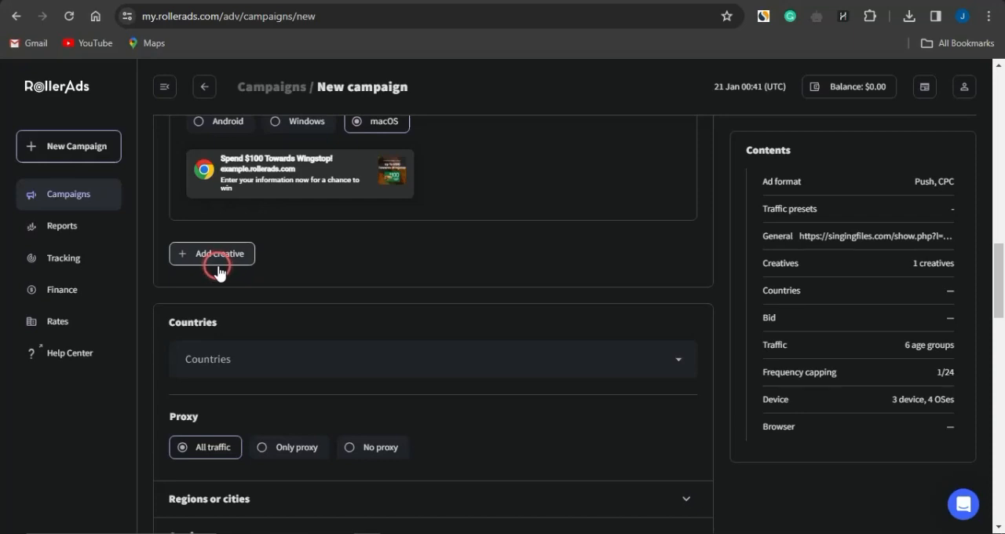
{"action": "left_click", "coordinate": [299, 365]}
{"action": "type", "text": "us"}
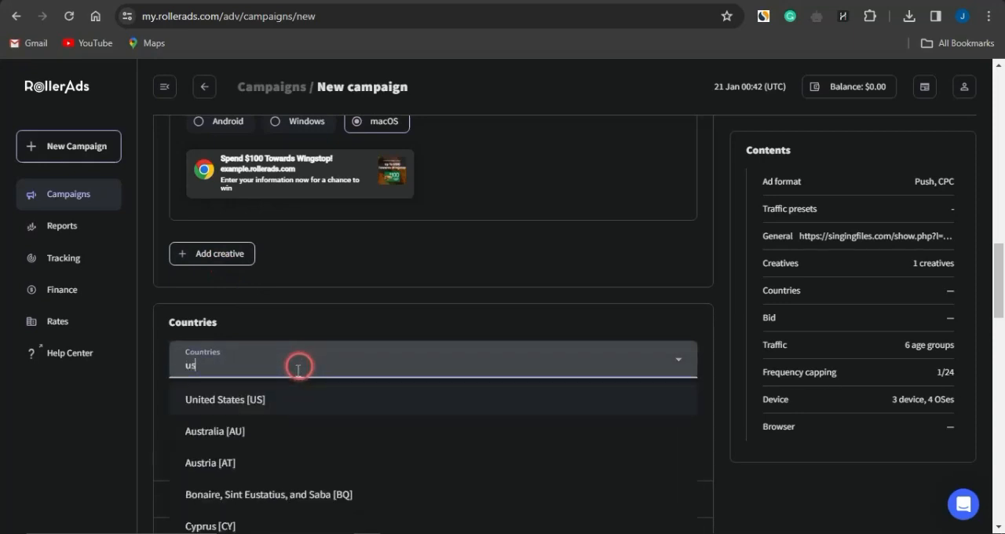
{"action": "left_click", "coordinate": [274, 402]}
{"action": "left_click", "coordinate": [495, 326]}
{"action": "scroll", "coordinate": [494, 326], "scroll_direction": "down", "scroll_amount": 3}
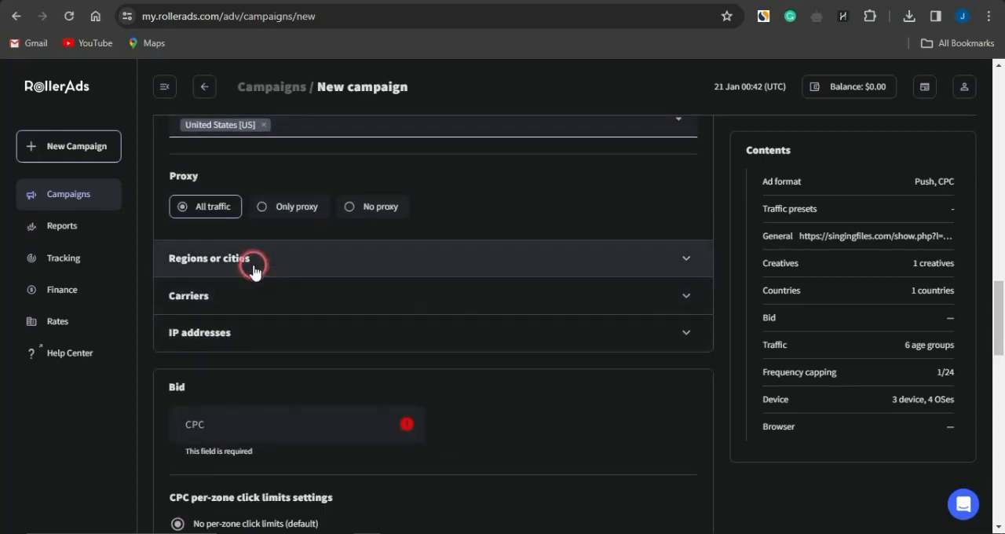
{"action": "left_click", "coordinate": [326, 274]}
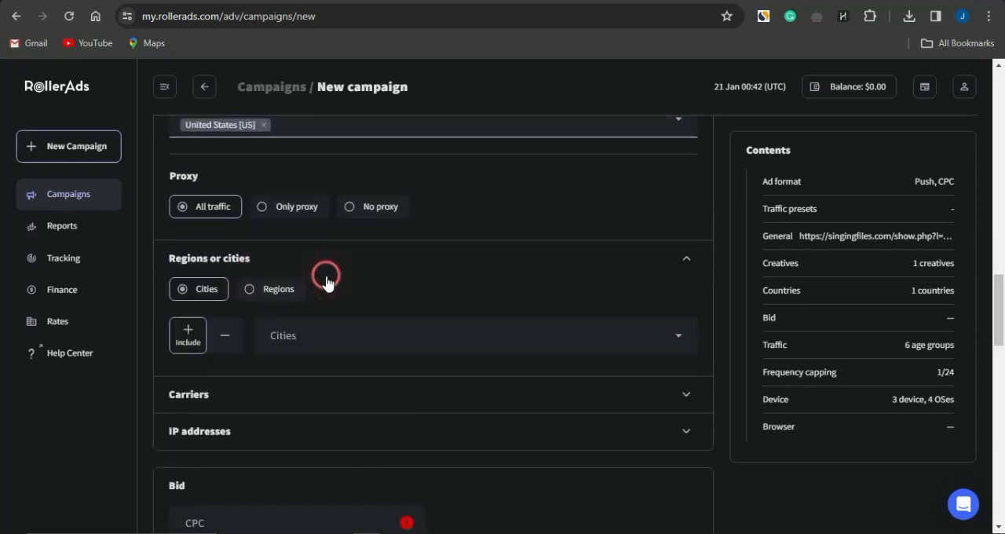
{"action": "left_click", "coordinate": [687, 260]}
- Set the campaign's CPC bid to the recommended $0.162
{"action": "scroll", "coordinate": [310, 369], "scroll_direction": "down", "scroll_amount": 2}
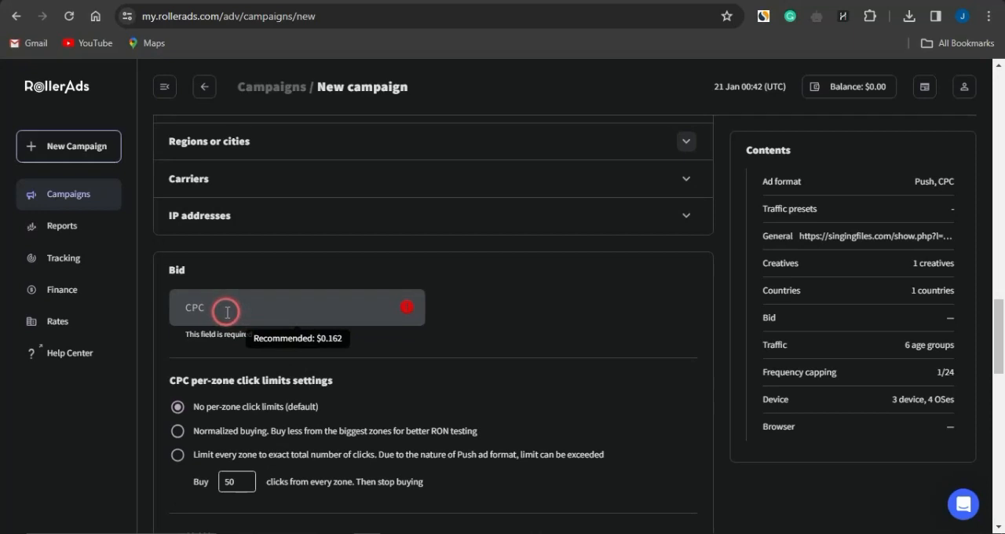
{"action": "left_click", "coordinate": [227, 312]}
{"action": "type", "text": "0"}
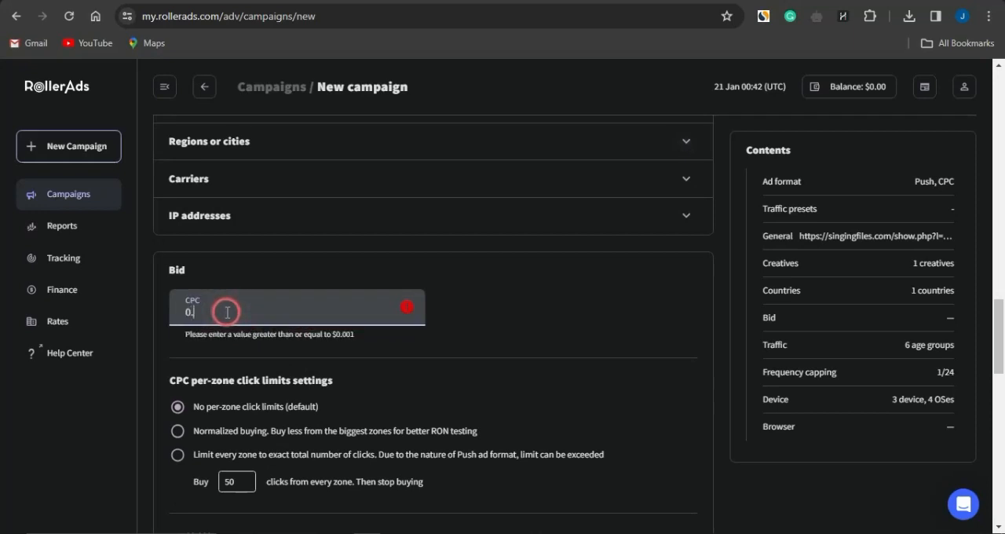
{"action": "type", "text": ".162"}
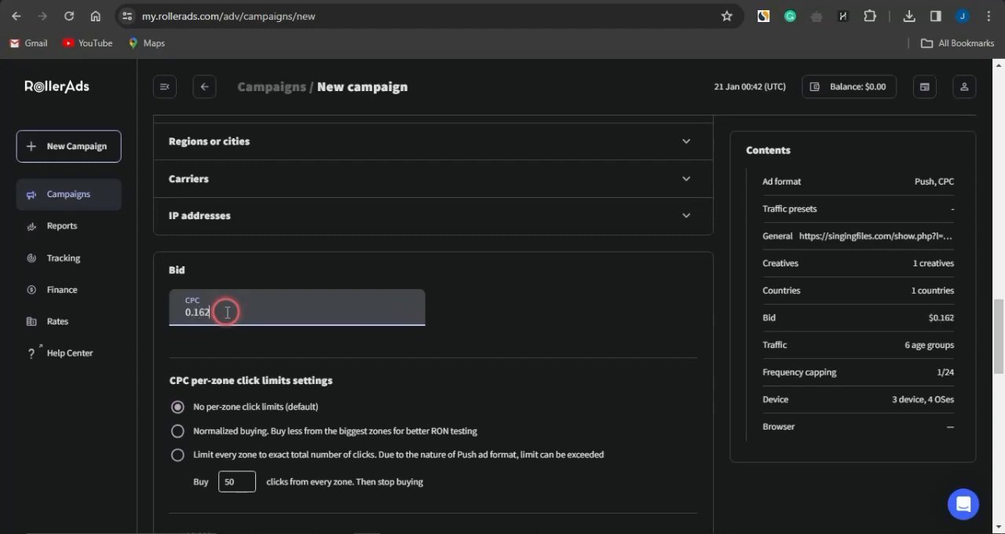
{"action": "left_click", "coordinate": [235, 352]}
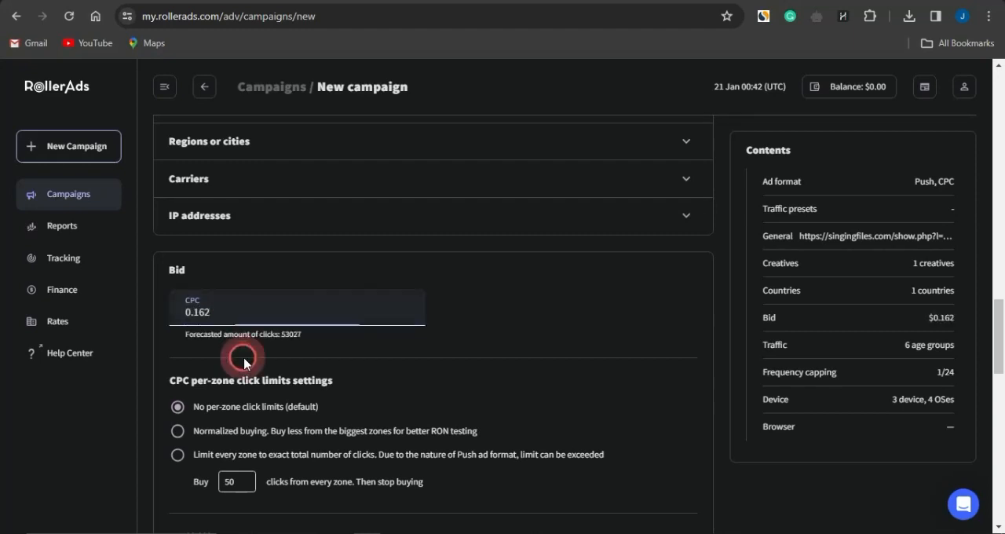
{"action": "scroll", "coordinate": [416, 376], "scroll_direction": "down", "scroll_amount": 3}
{"action": "scroll", "coordinate": [416, 372], "scroll_direction": "down", "scroll_amount": 5}
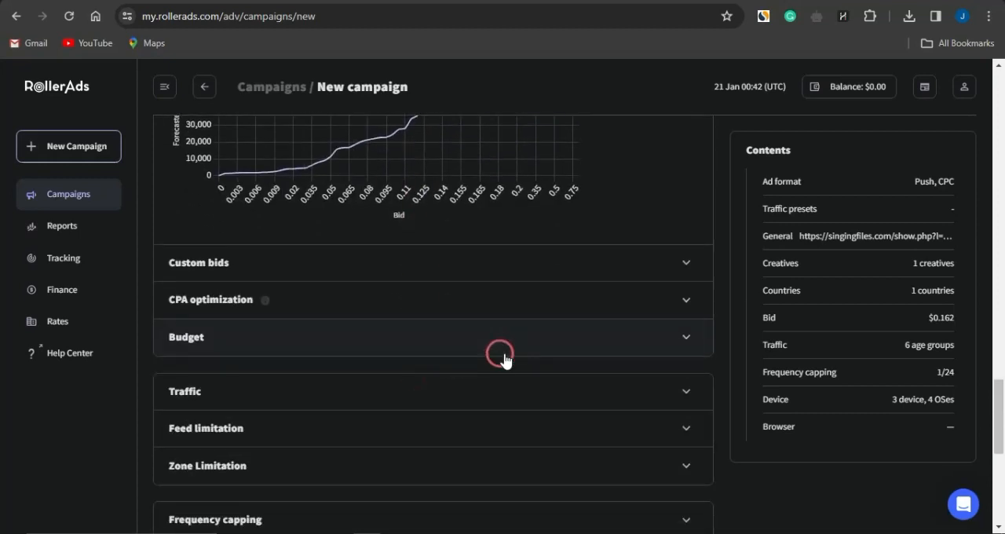
- Set the campaign's budget to 15 daily and 60 in total
{"action": "left_click", "coordinate": [419, 339]}
{"action": "left_click", "coordinate": [339, 374]}
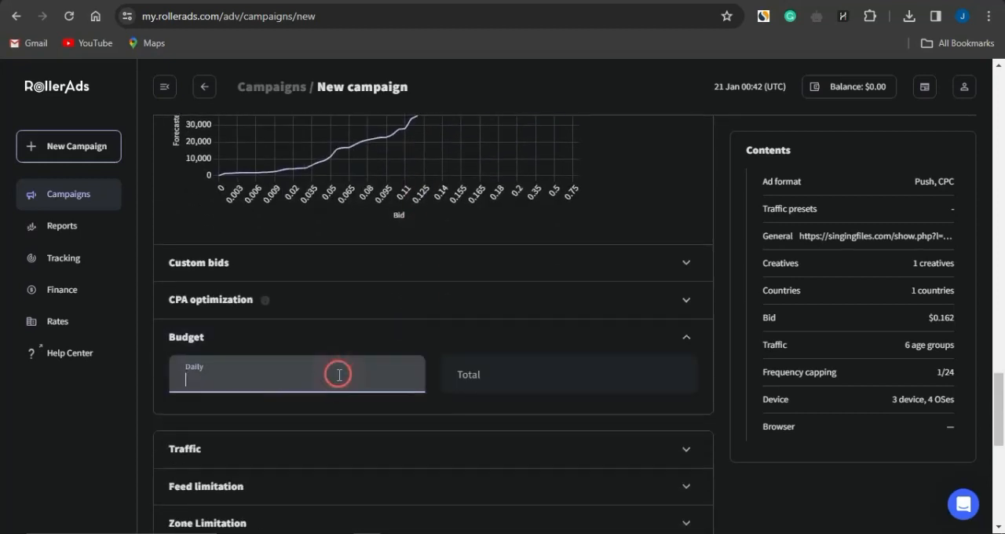
{"action": "type", "text": "15"}
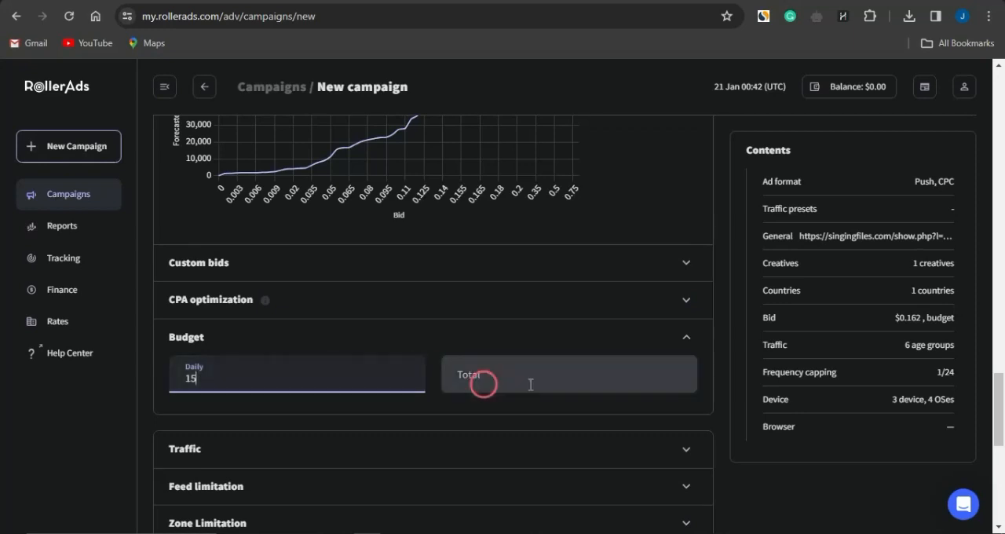
{"action": "left_click", "coordinate": [556, 380]}
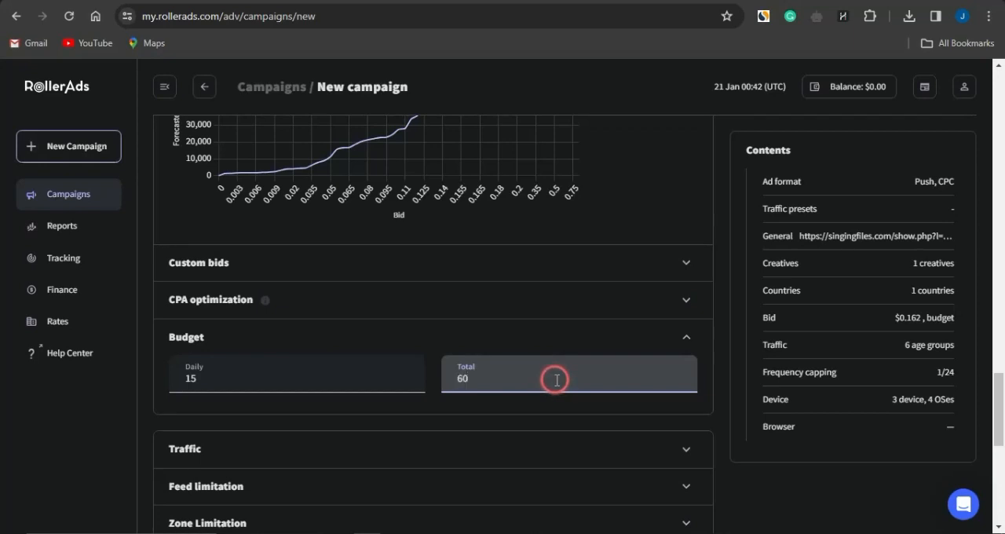
{"action": "left_click", "coordinate": [414, 337]}
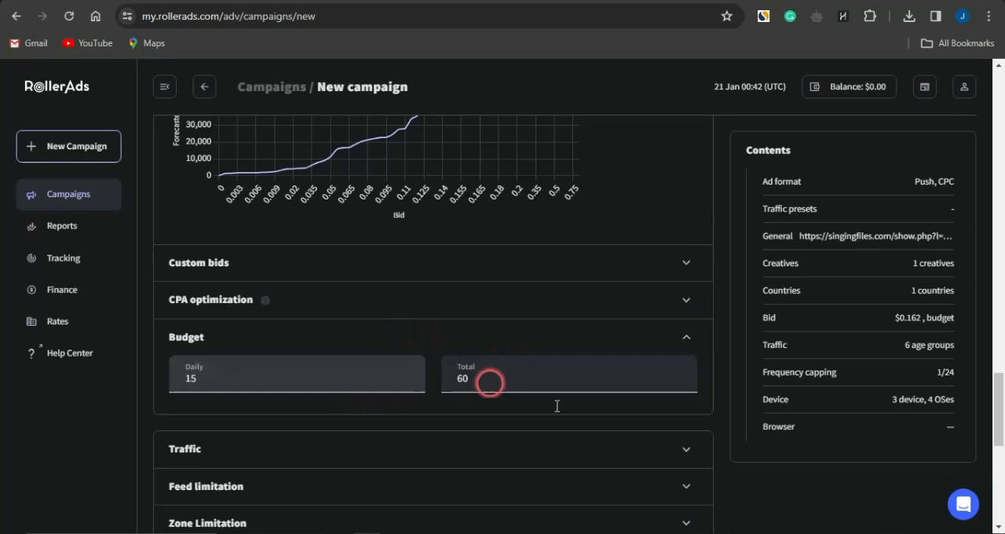
{"action": "left_click", "coordinate": [378, 436]}
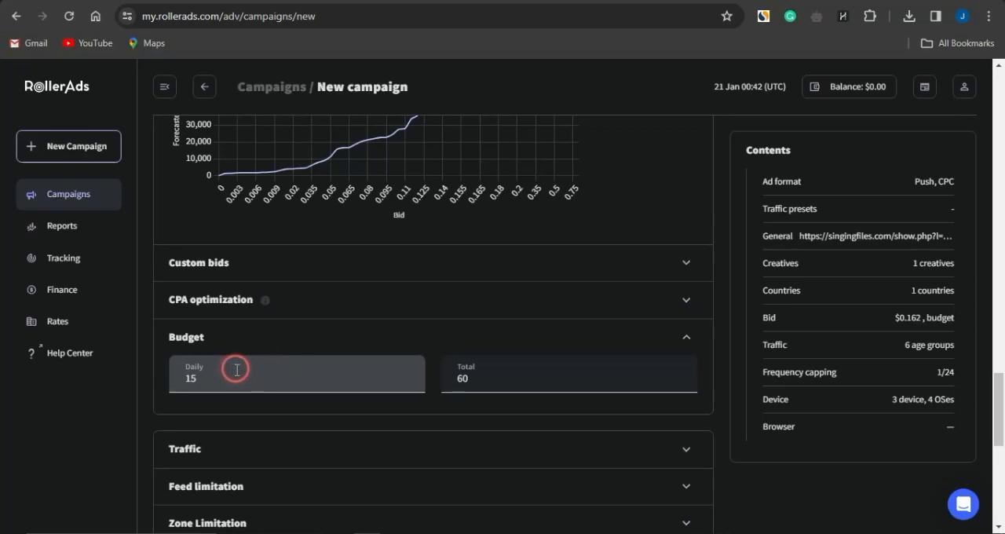
{"action": "left_click", "coordinate": [500, 374]}
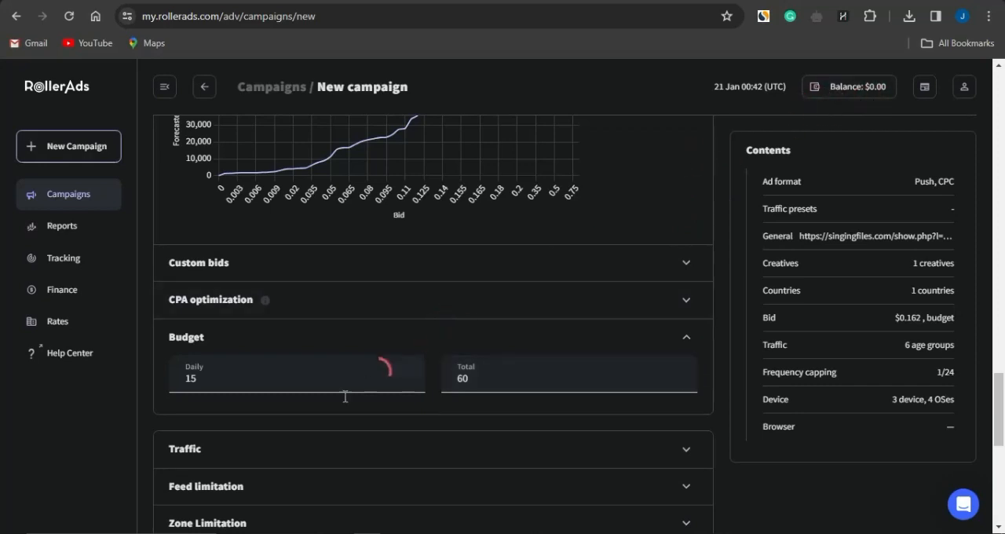
- Exclude the 0-3, 4-7 and 8-15 days subscription ages from the campaign's traffic, keeping All Traffic selected
{"action": "scroll", "coordinate": [319, 411], "scroll_direction": "down", "scroll_amount": 2}
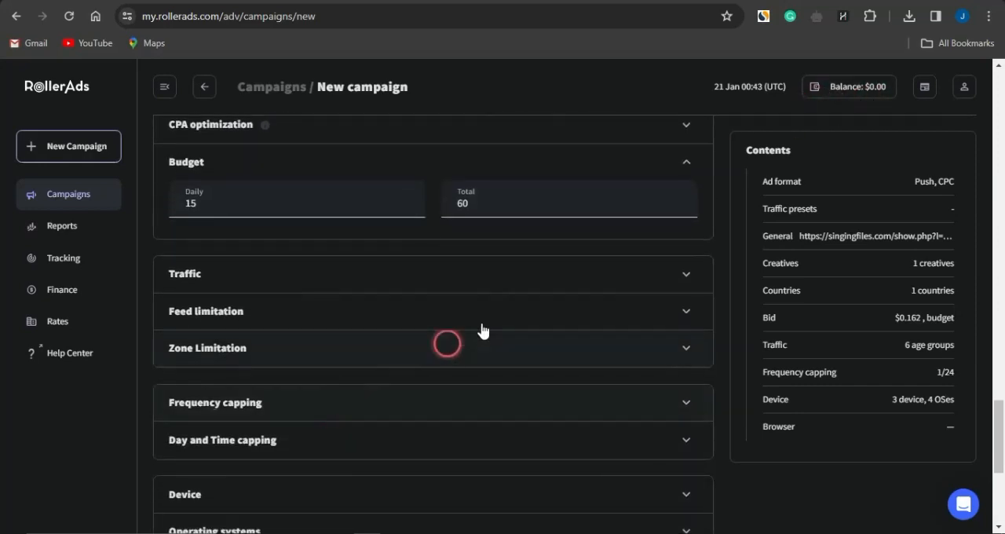
{"action": "left_click", "coordinate": [439, 284]}
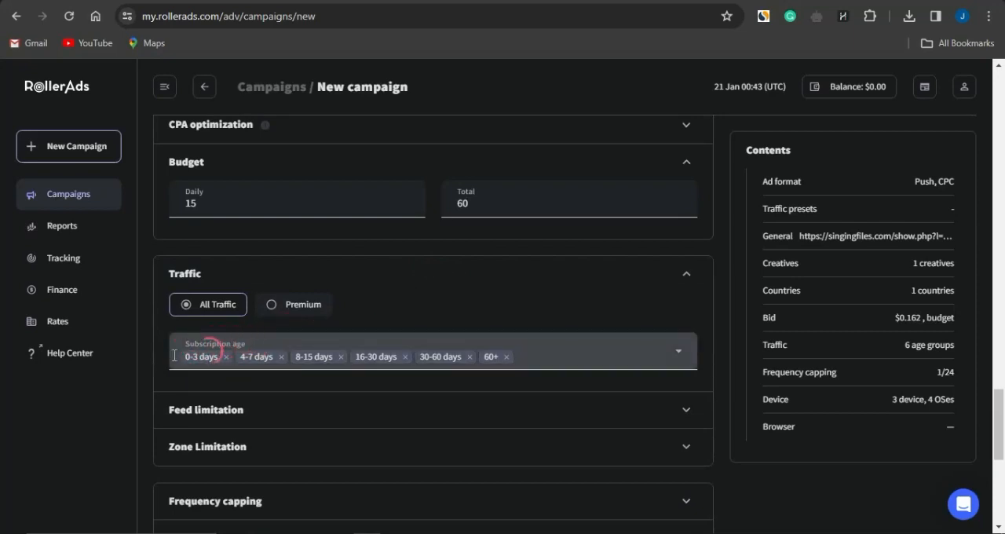
{"action": "left_click", "coordinate": [227, 357]}
{"action": "left_click", "coordinate": [227, 358]}
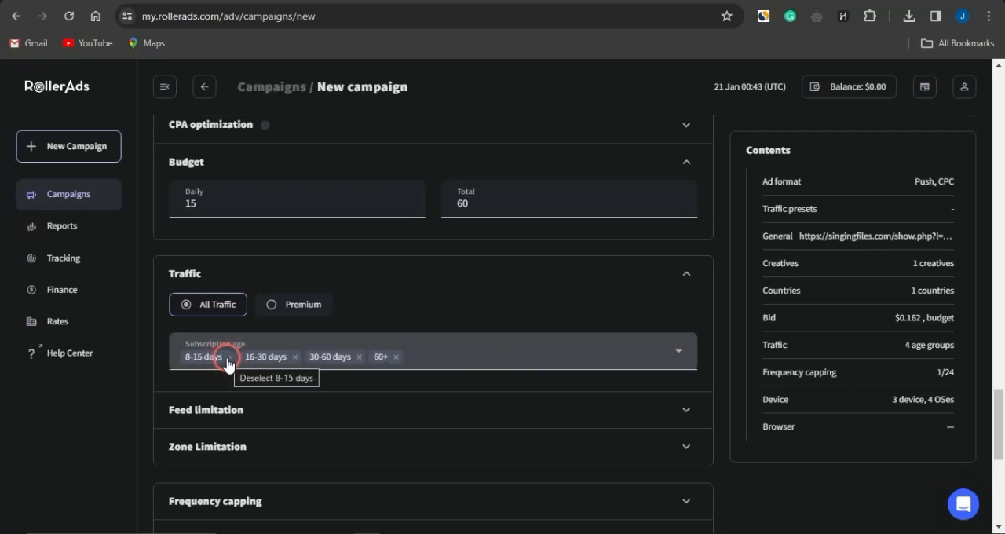
{"action": "left_click", "coordinate": [230, 357]}
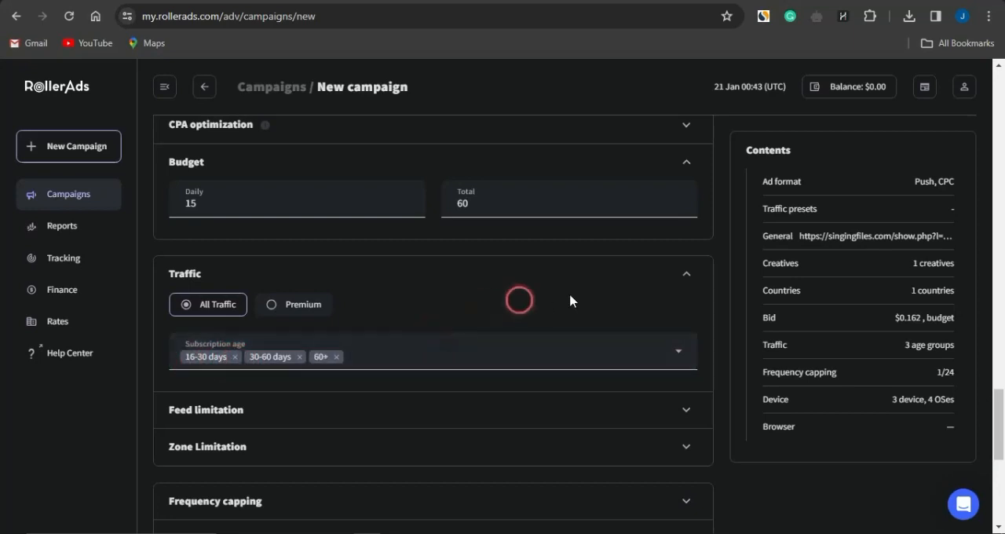
{"action": "left_click", "coordinate": [687, 278]}
- Look at the campaign's day and time capping schedule
{"action": "scroll", "coordinate": [392, 354], "scroll_direction": "down", "scroll_amount": 1}
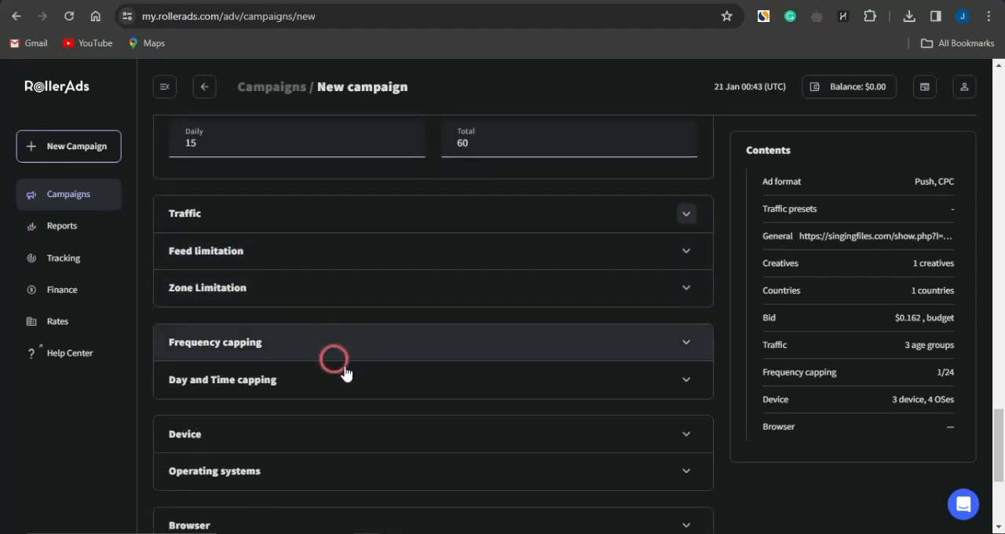
{"action": "scroll", "coordinate": [353, 374], "scroll_direction": "down", "scroll_amount": 1}
{"action": "scroll", "coordinate": [351, 375], "scroll_direction": "down", "scroll_amount": 1}
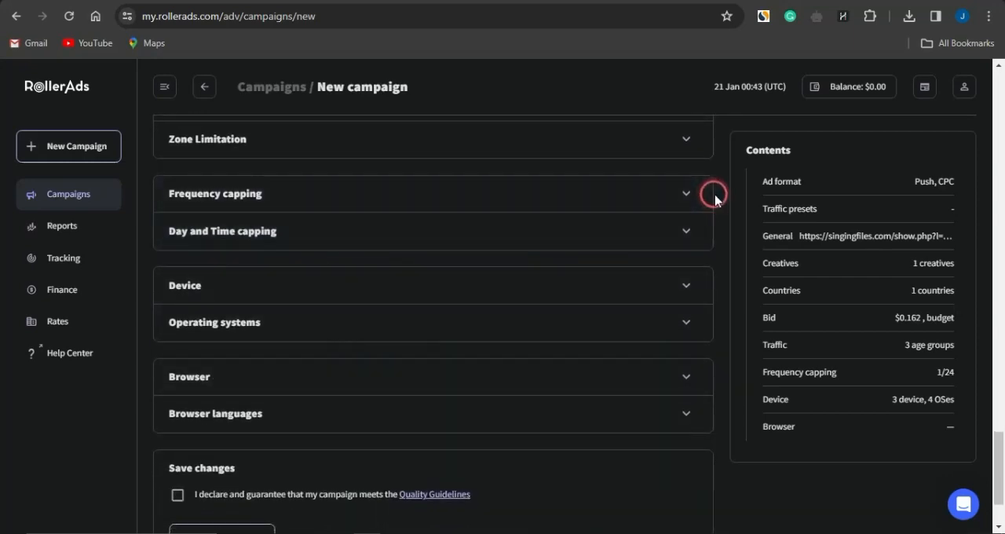
{"action": "left_click", "coordinate": [684, 235]}
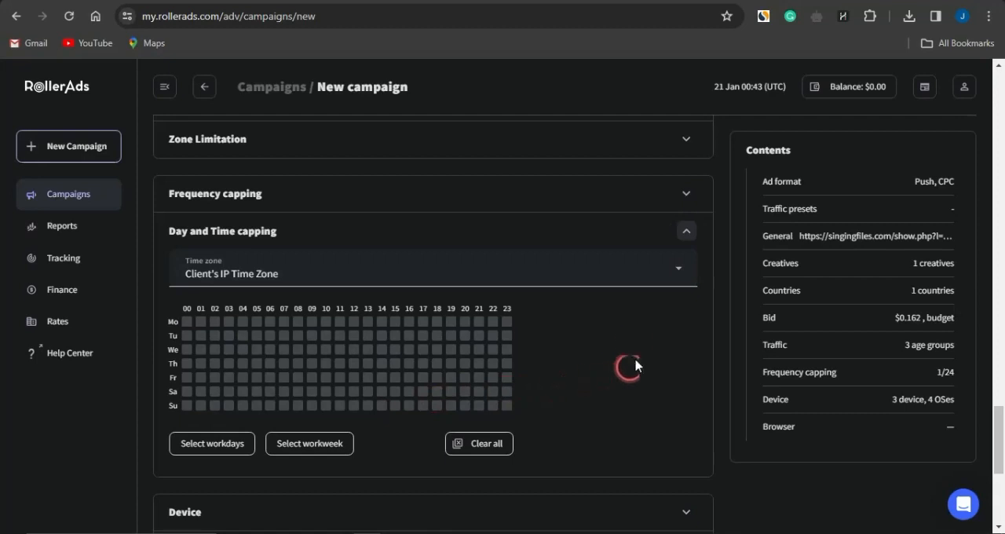
{"action": "left_click", "coordinate": [689, 230]}
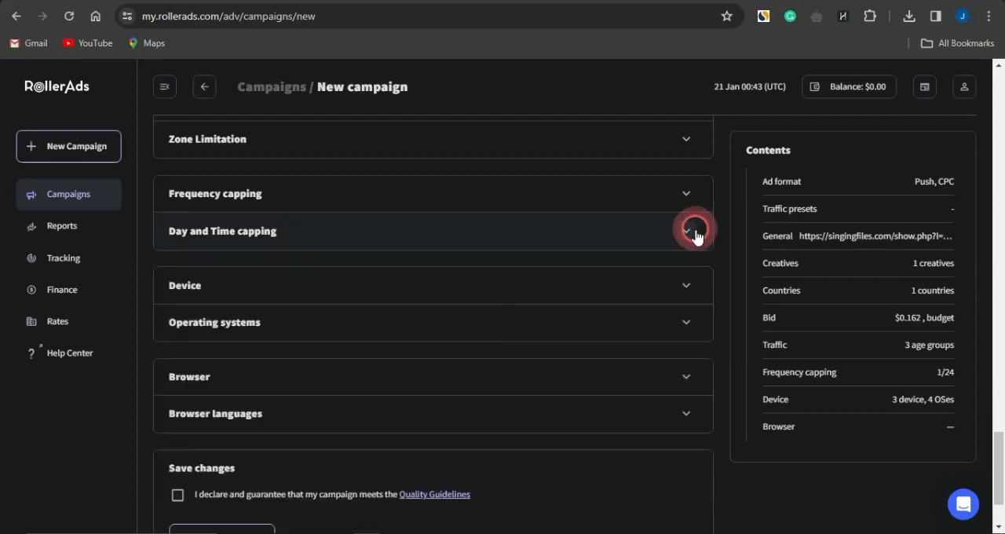
- Check the Wingstop offer's allowed device on CPAGrip and restrict the campaign's platforms to Desktop by removing Mobile and Tablet
{"action": "left_click", "coordinate": [689, 287]}
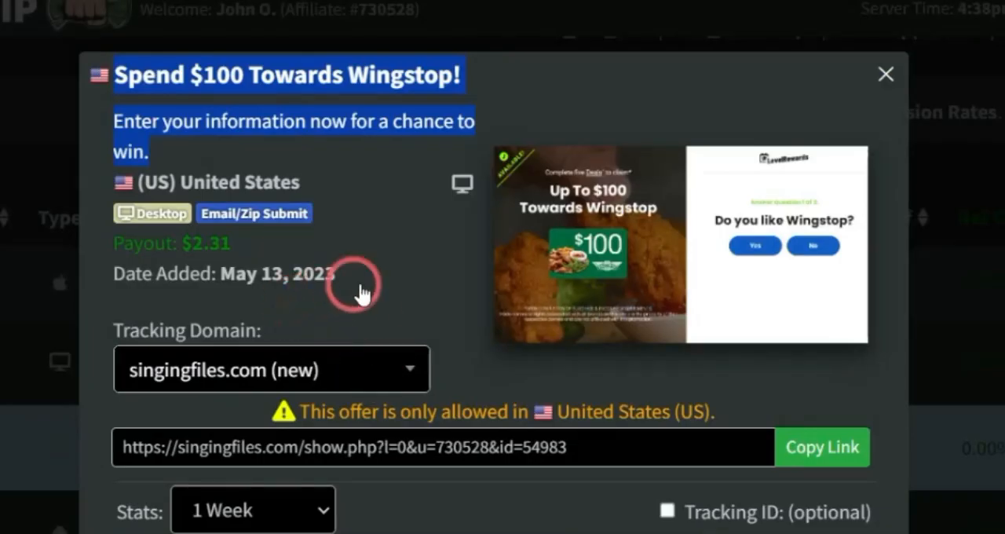
{"action": "left_click", "coordinate": [321, 272]}
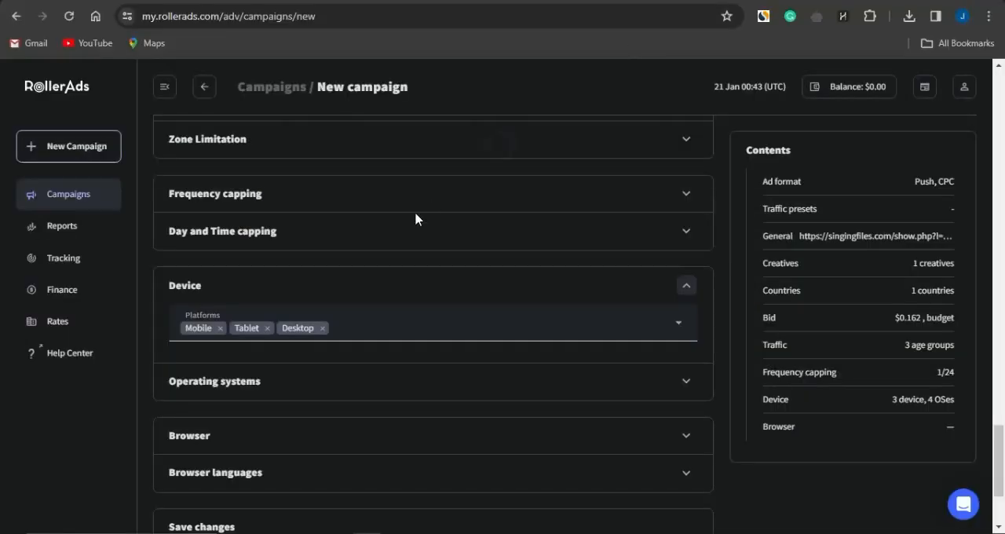
{"action": "left_click", "coordinate": [267, 328]}
{"action": "left_click", "coordinate": [221, 328]}
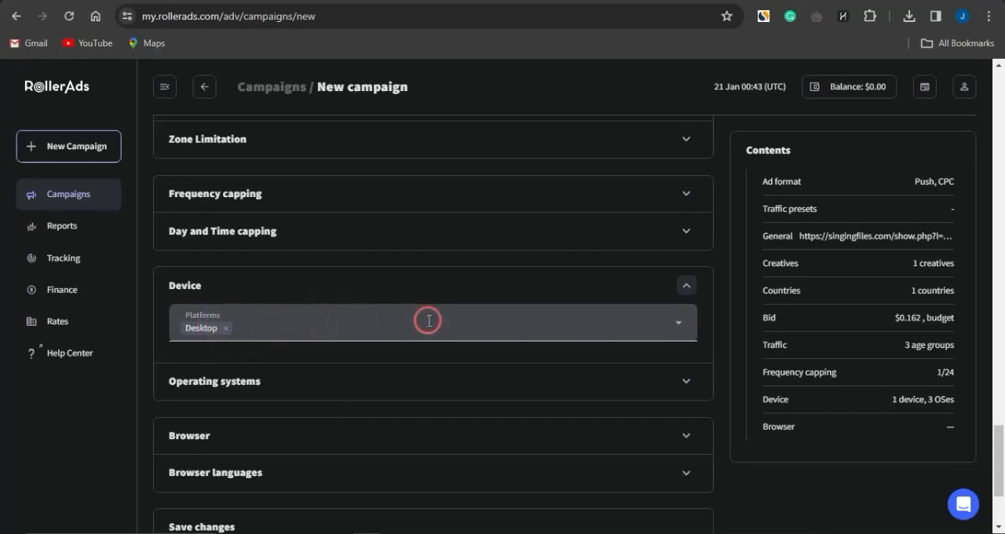
- Check the campaign's operating systems and accept the declaration that it meets the Quality Guidelines
{"action": "scroll", "coordinate": [428, 318], "scroll_direction": "down", "scroll_amount": 2}
{"action": "left_click", "coordinate": [430, 296]}
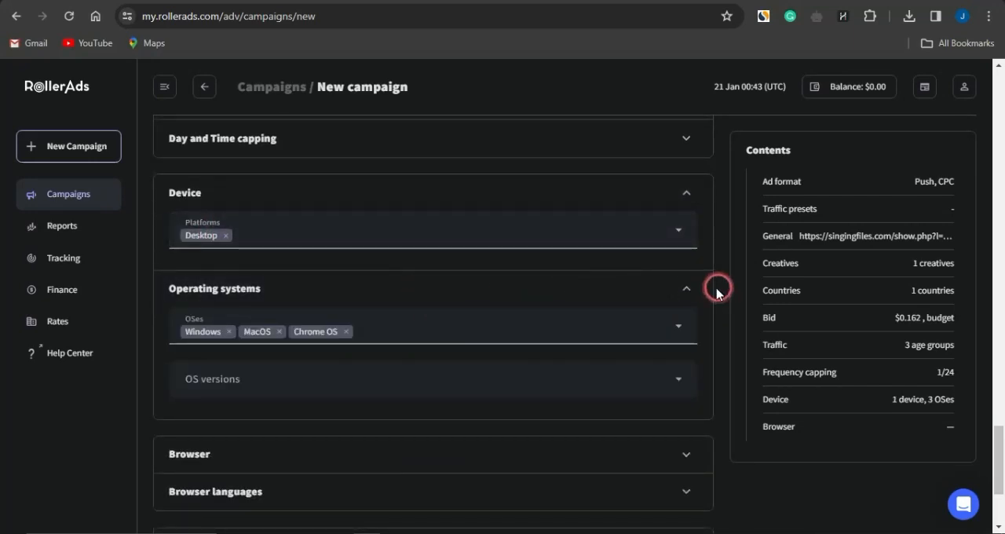
{"action": "left_click", "coordinate": [692, 291]}
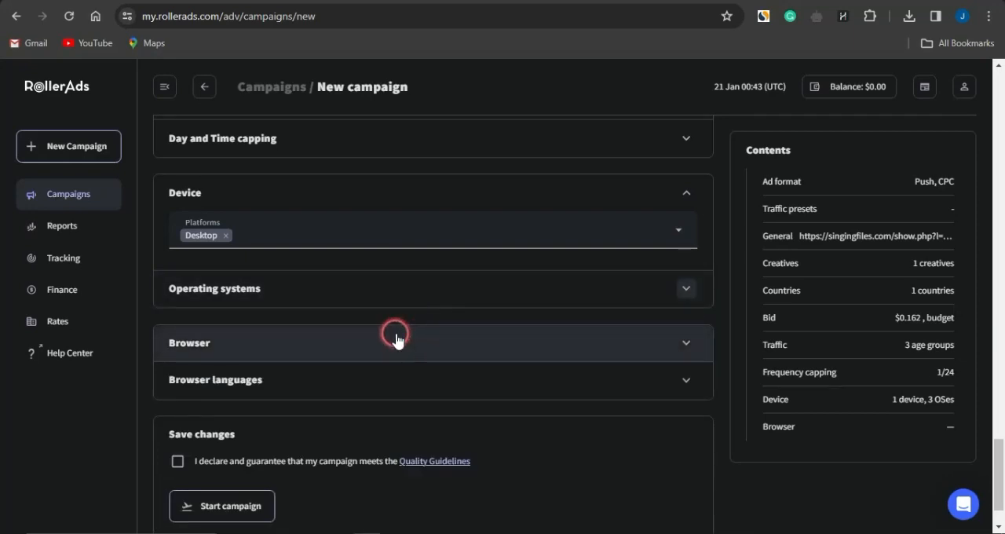
{"action": "scroll", "coordinate": [393, 336], "scroll_direction": "down", "scroll_amount": 2}
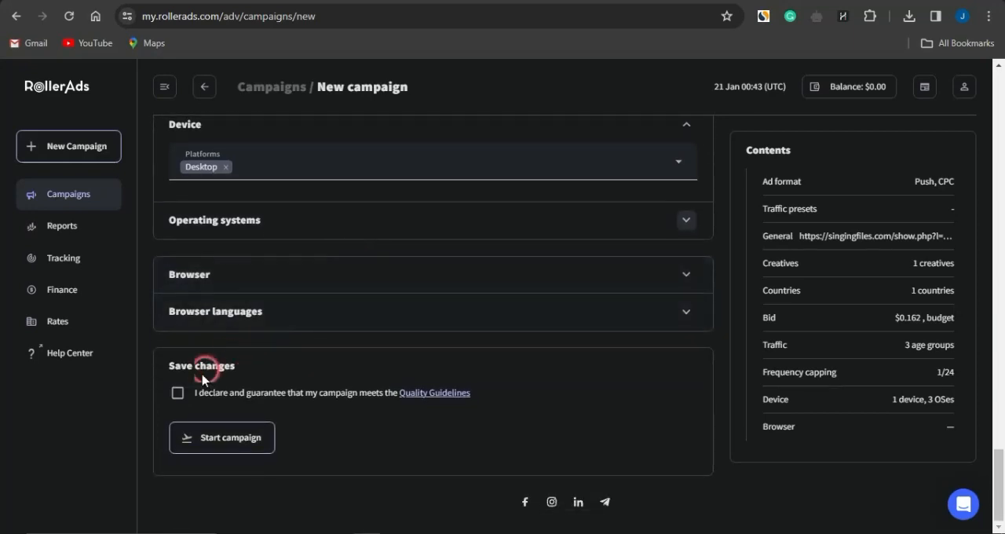
{"action": "left_click", "coordinate": [177, 393]}
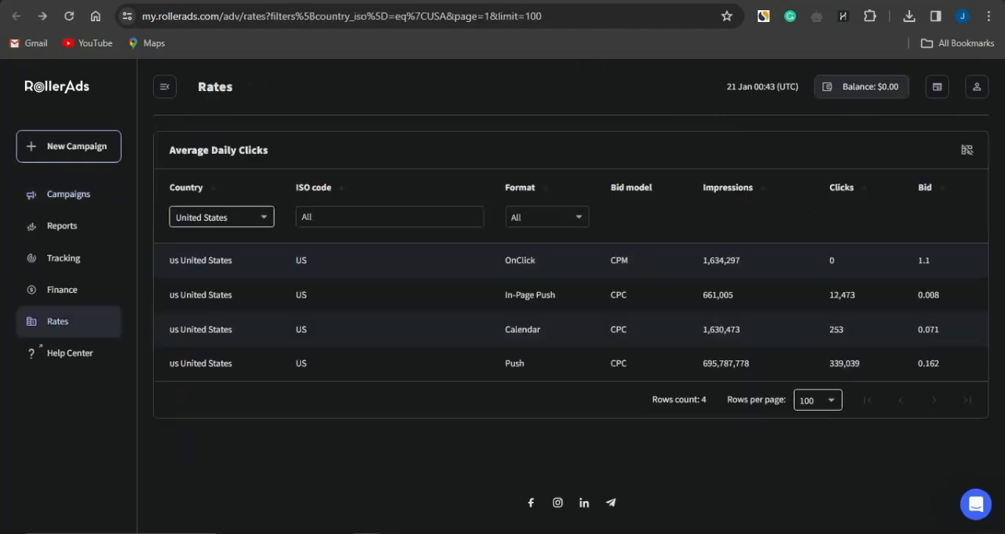
- Open the balance top-up page and examine its payment methods, payment limits, fees and payment amount
{"action": "left_click", "coordinate": [853, 98]}
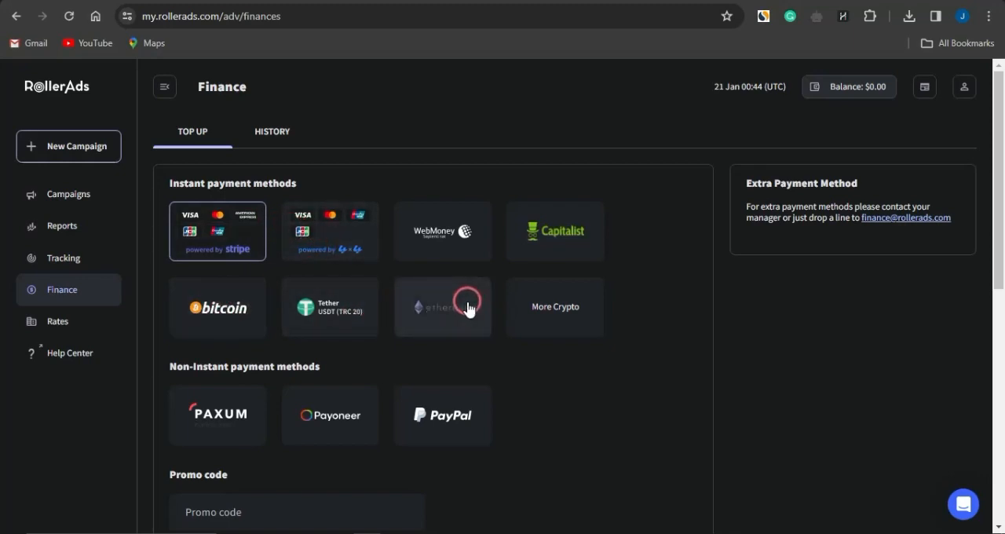
{"action": "scroll", "coordinate": [570, 396], "scroll_direction": "down", "scroll_amount": 3}
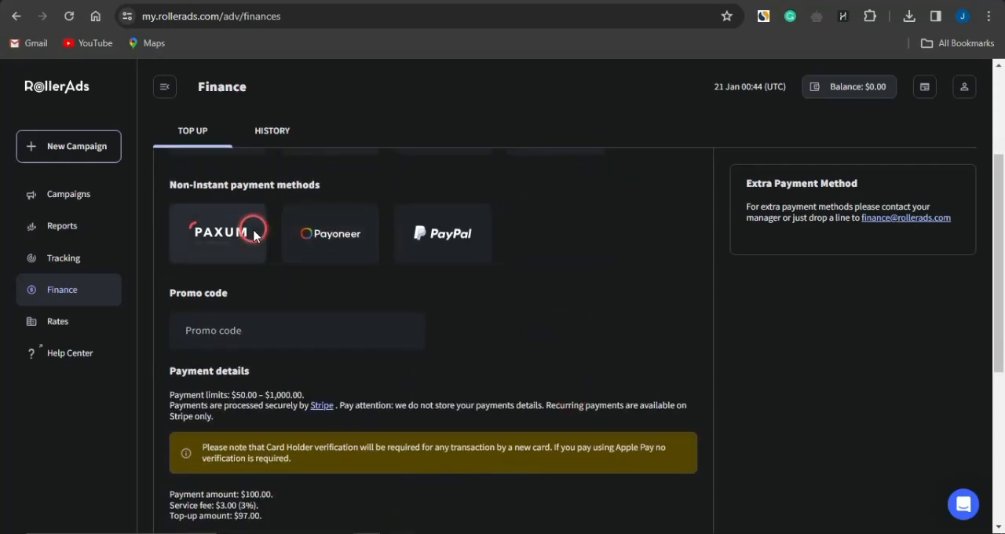
{"action": "scroll", "coordinate": [578, 307], "scroll_direction": "down", "scroll_amount": 4}
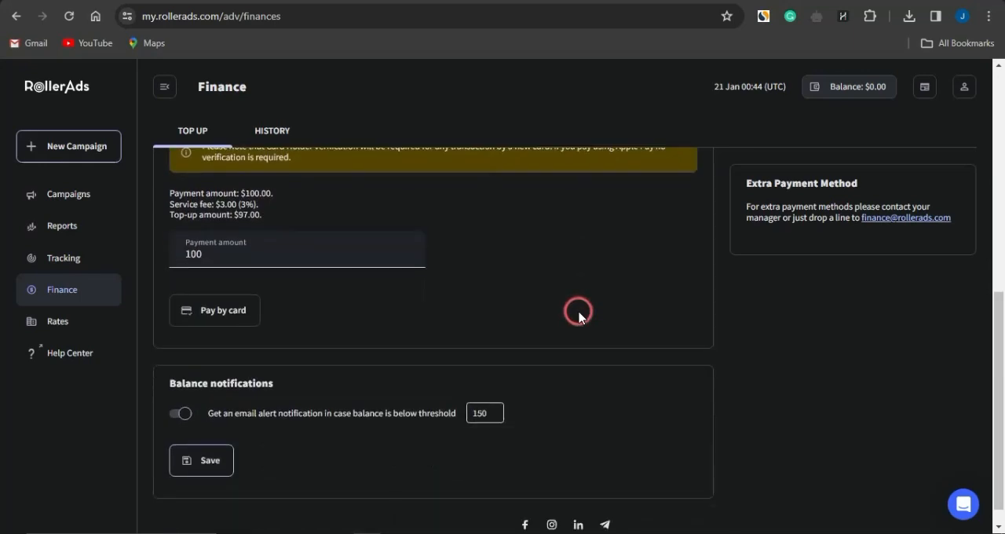
{"action": "scroll", "coordinate": [579, 310], "scroll_direction": "up", "scroll_amount": 6}
- Switch to the OJ Marketing channel on YouTube and open its subscription notification options
{"action": "left_click", "coordinate": [697, 3]}
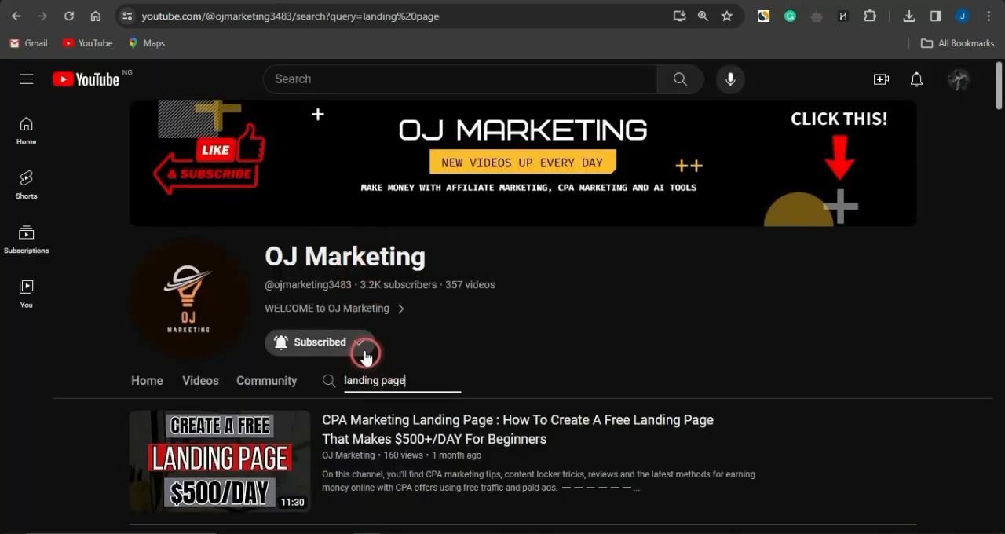
{"action": "left_click", "coordinate": [360, 343]}
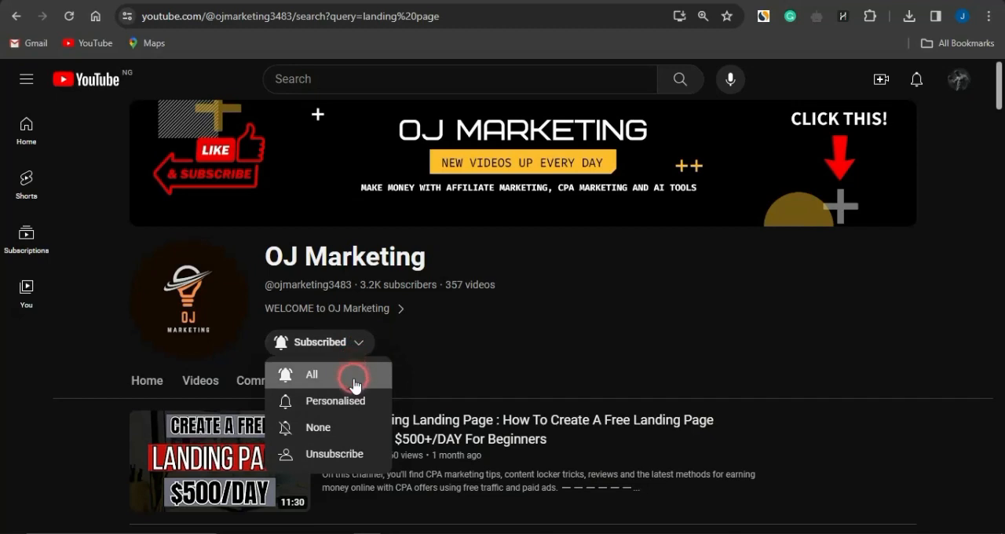